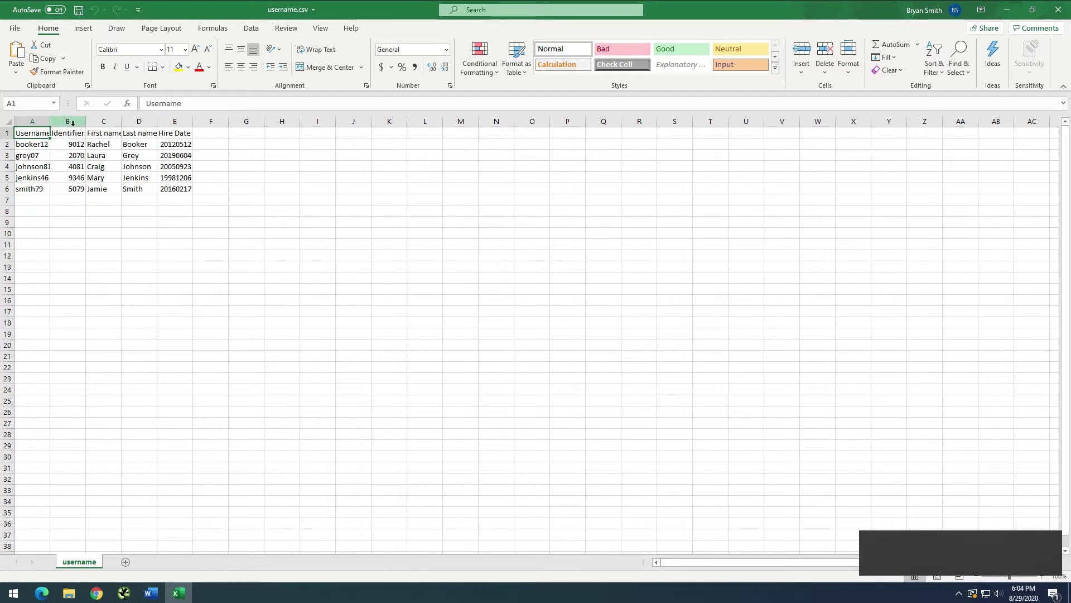
Widen columns A through E so the headers and hire dates fit, and select the hire date values in E2:E6.
double_click(49, 121)
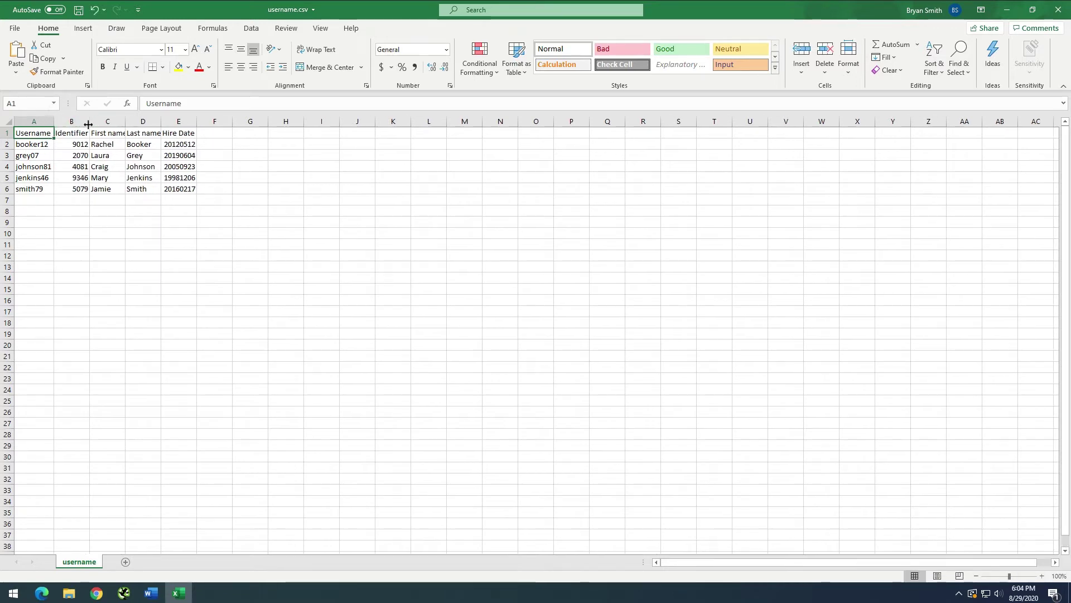
double_click(89, 122)
double_click(127, 121)
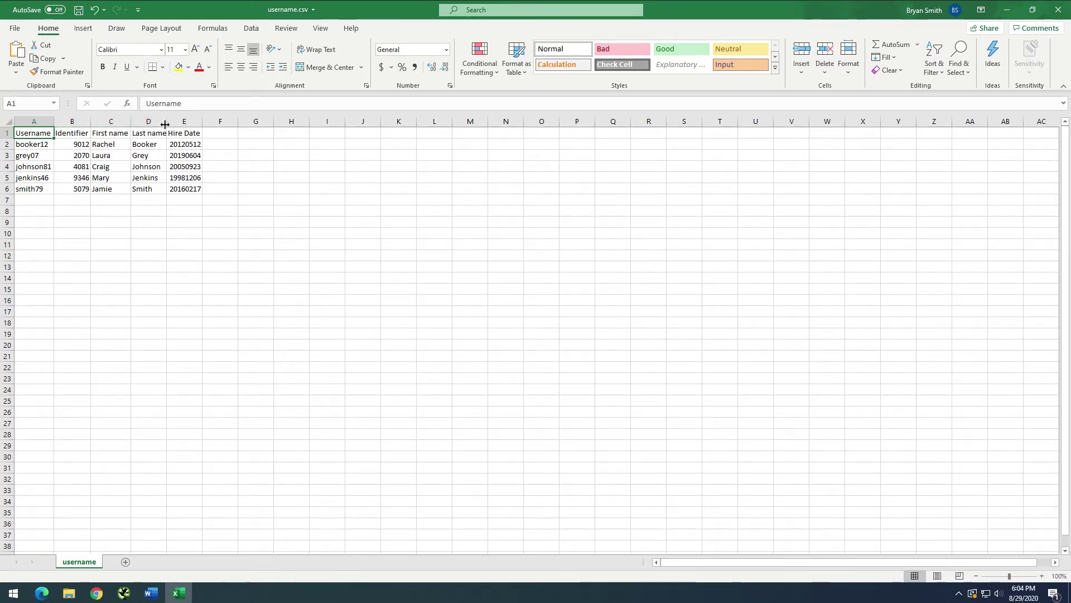
double_click(166, 124)
drag(205, 121, 192, 189)
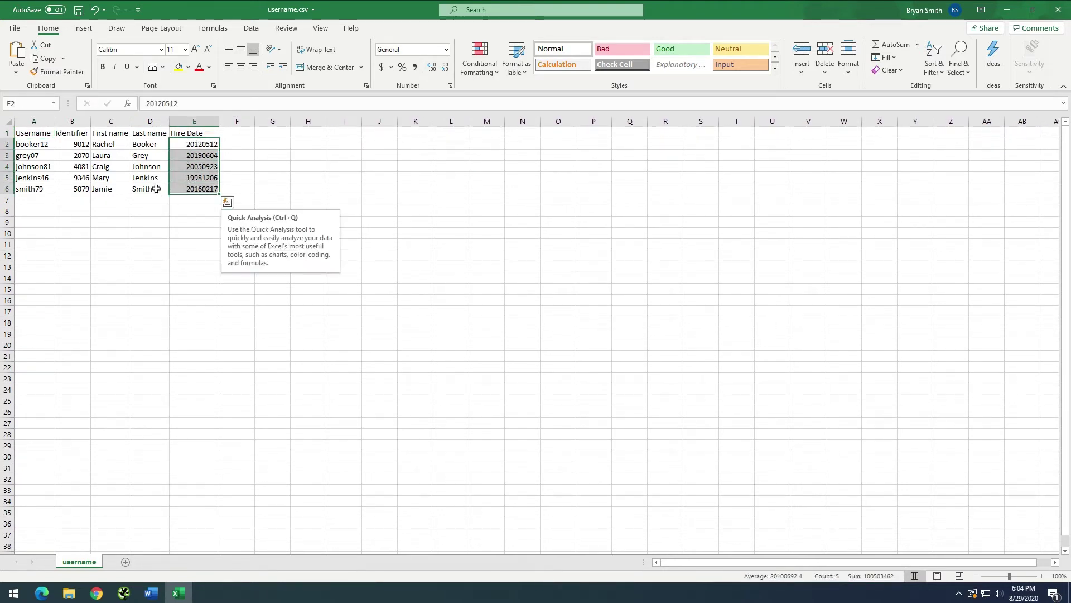
Try the Short Date number format on the hire date in E2, and return the cell to General.
click(208, 145)
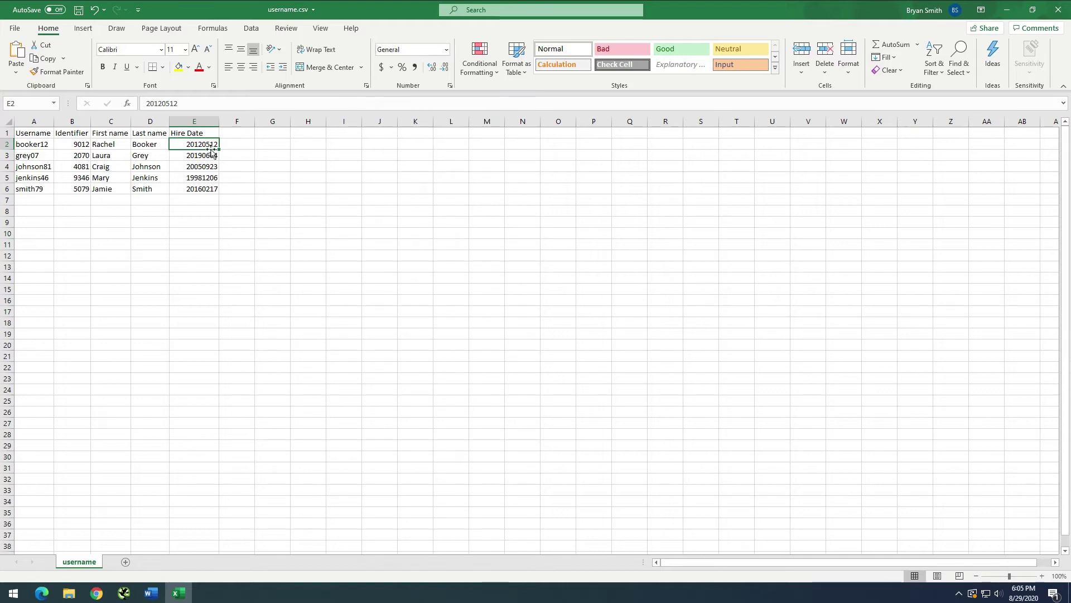
click(446, 50)
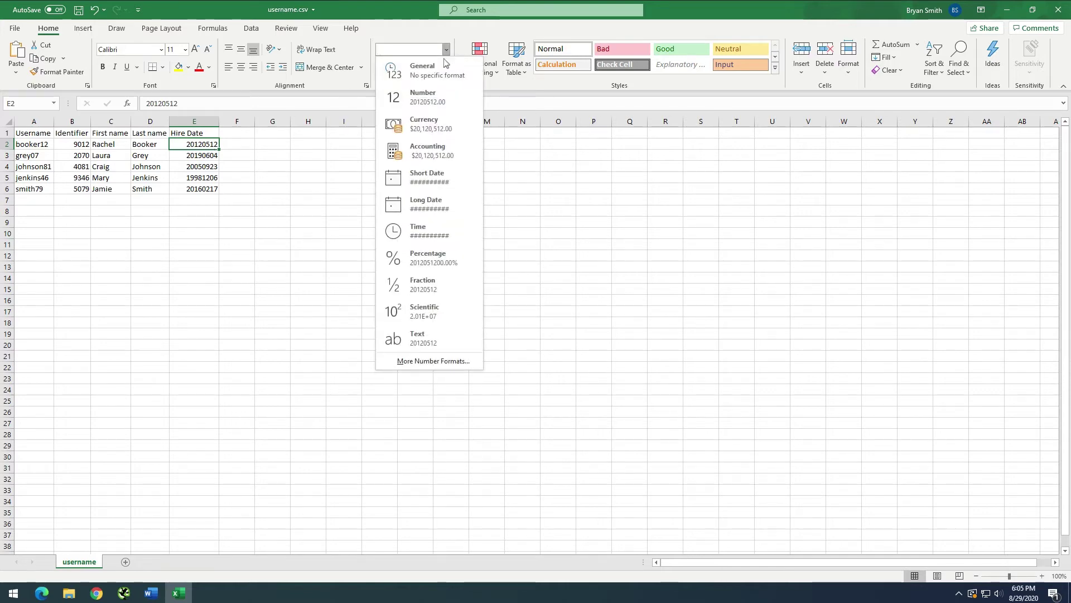
click(430, 187)
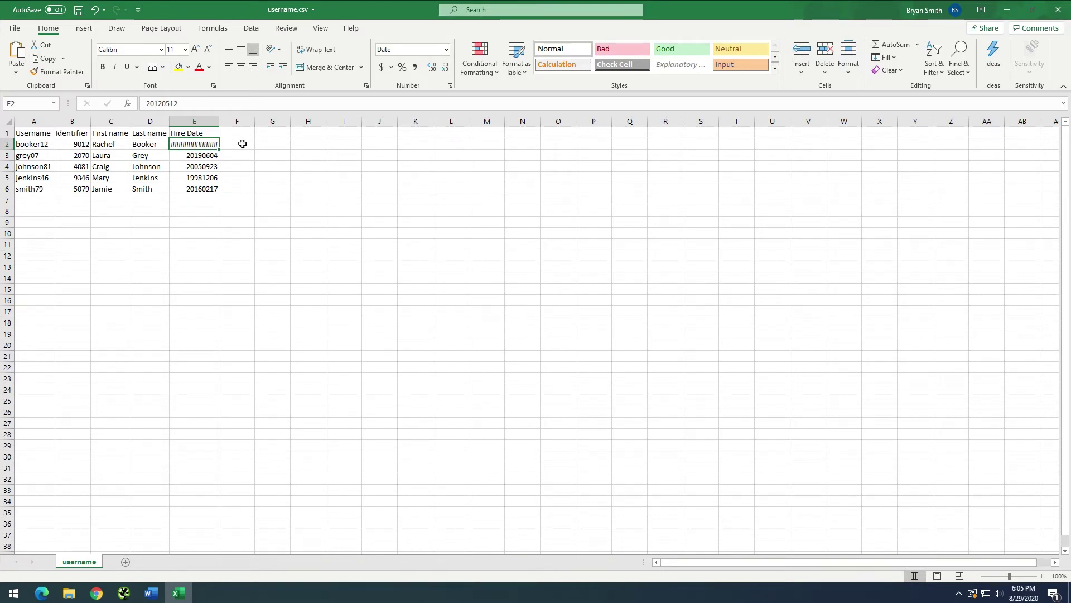
click(446, 50)
click(431, 76)
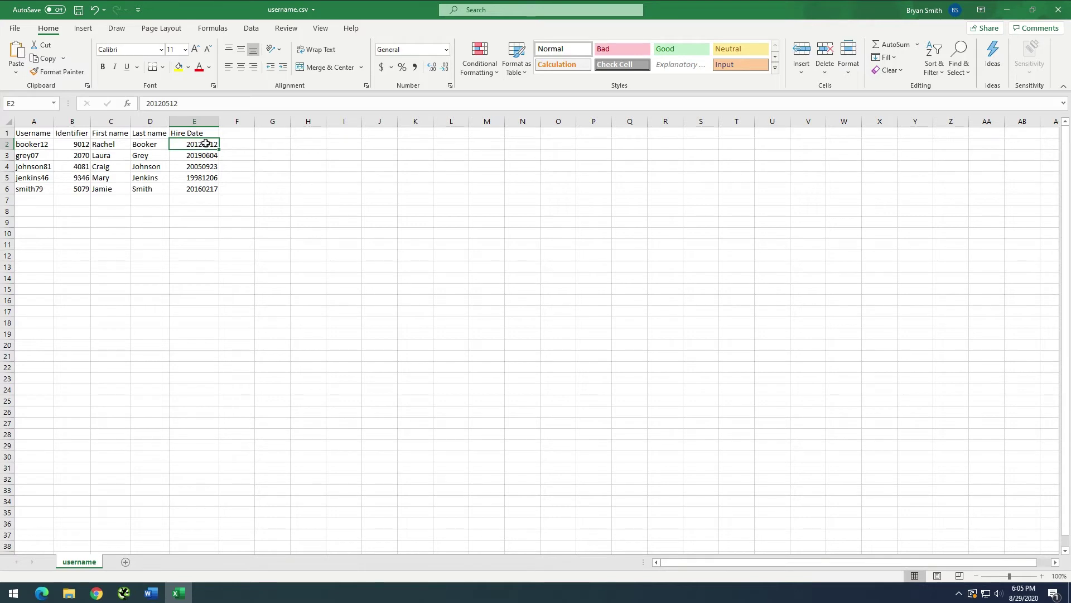
drag(211, 146, 213, 192)
click(290, 217)
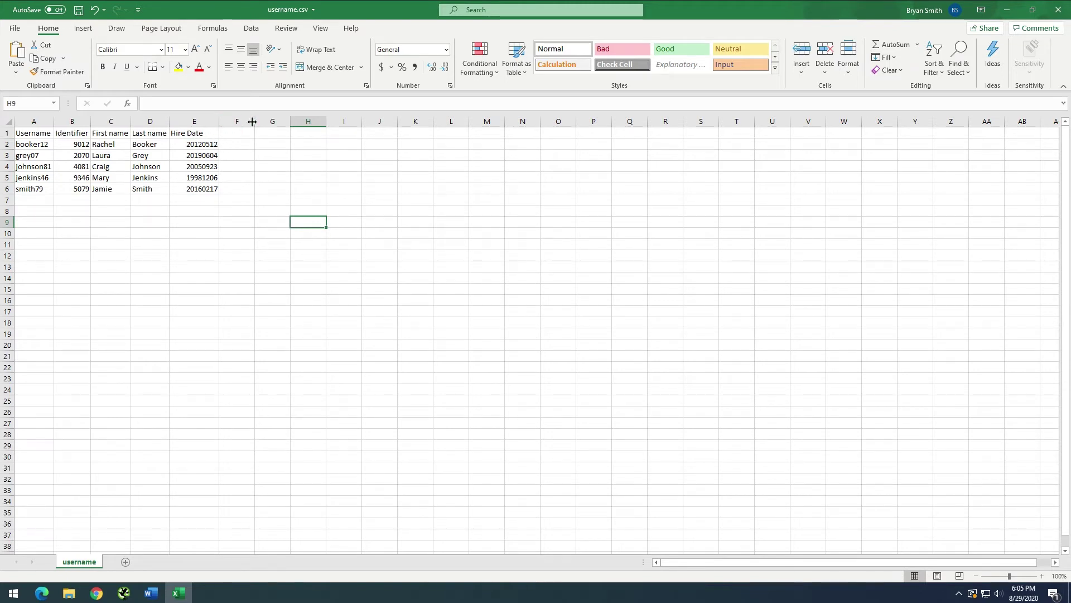
Widen column F and fill it with the header Format in F1 and the date pattern yyyymmdd in F2.
drag(255, 121, 280, 121)
click(249, 144)
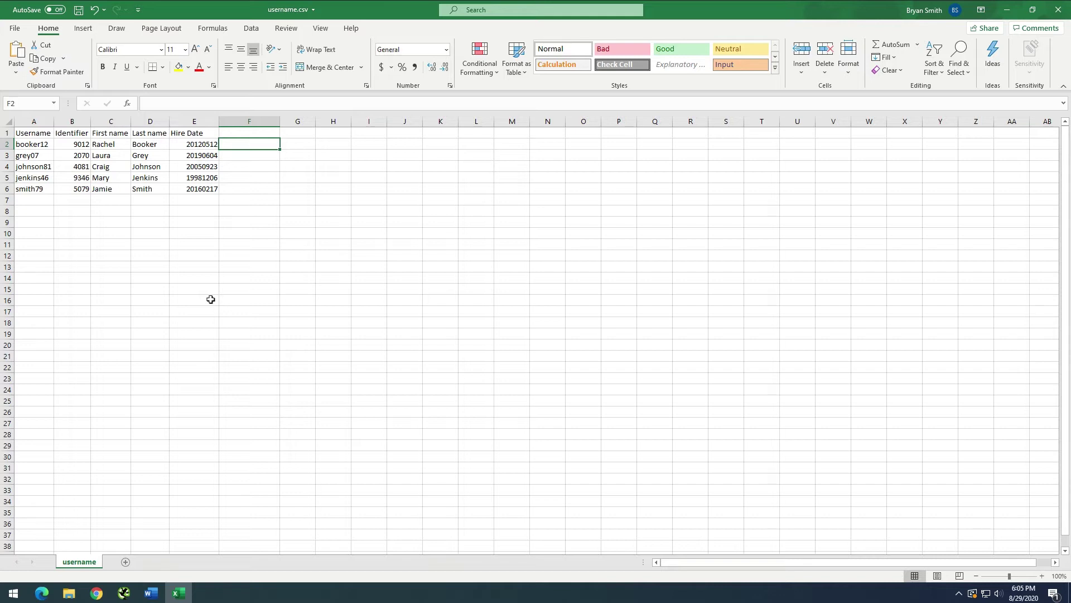
text(yyyymmdd)
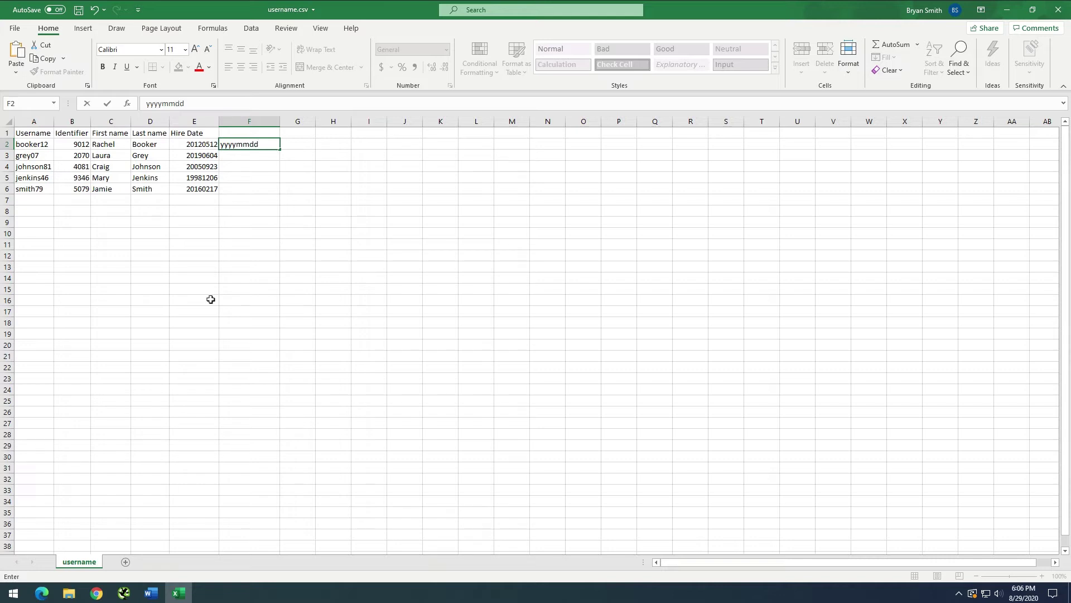
key(ctrl+Return)
click(232, 136)
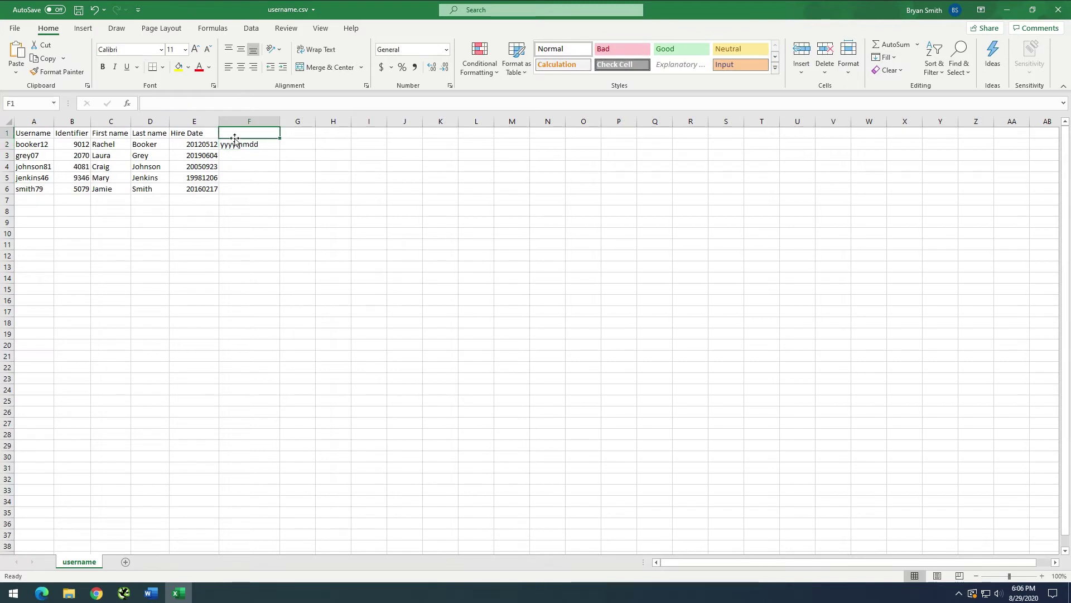
text(Format)
key(Return)
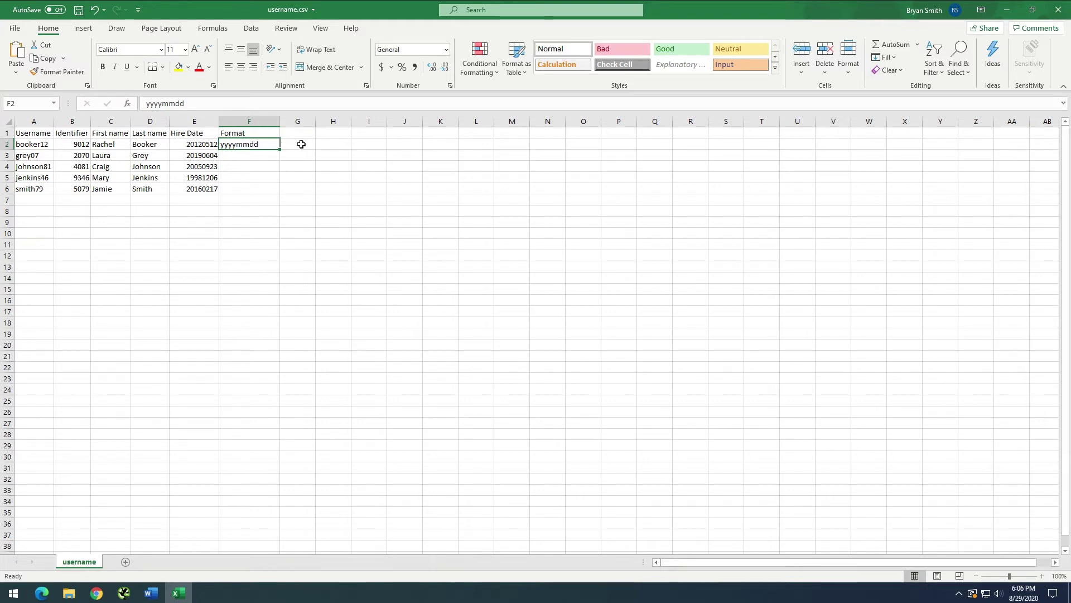
Start a DATE formula in G2 with LEFT(E2,4) as its year argument.
click(296, 145)
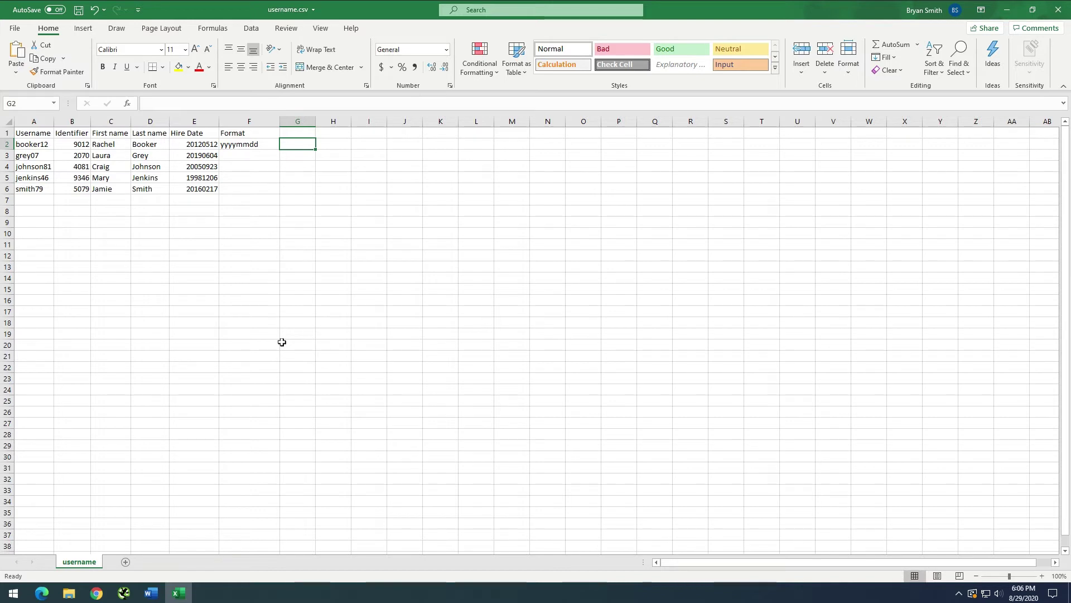
text(=)
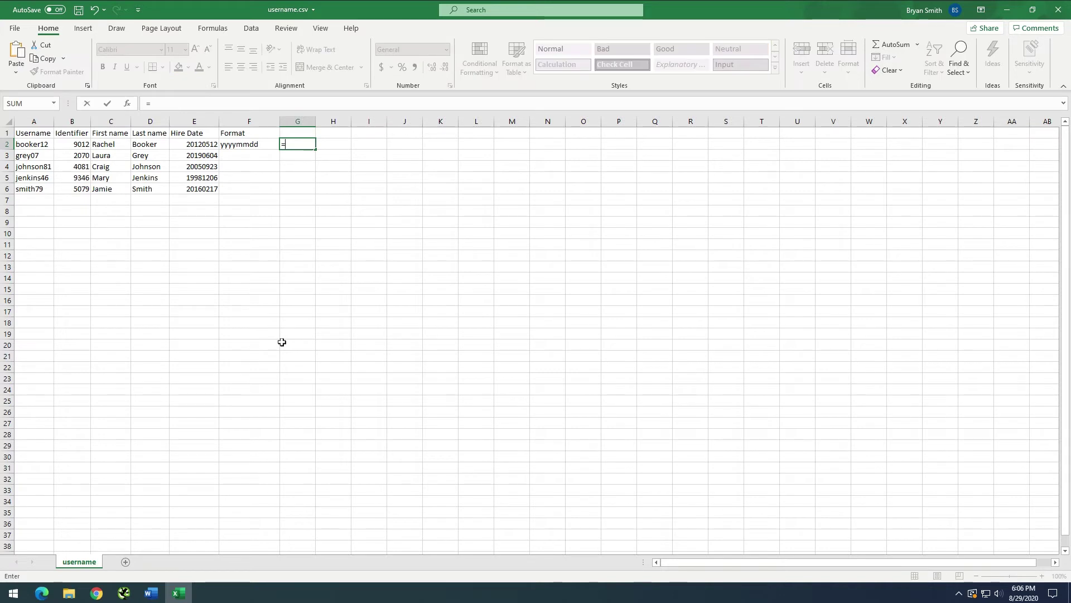
text(Date)
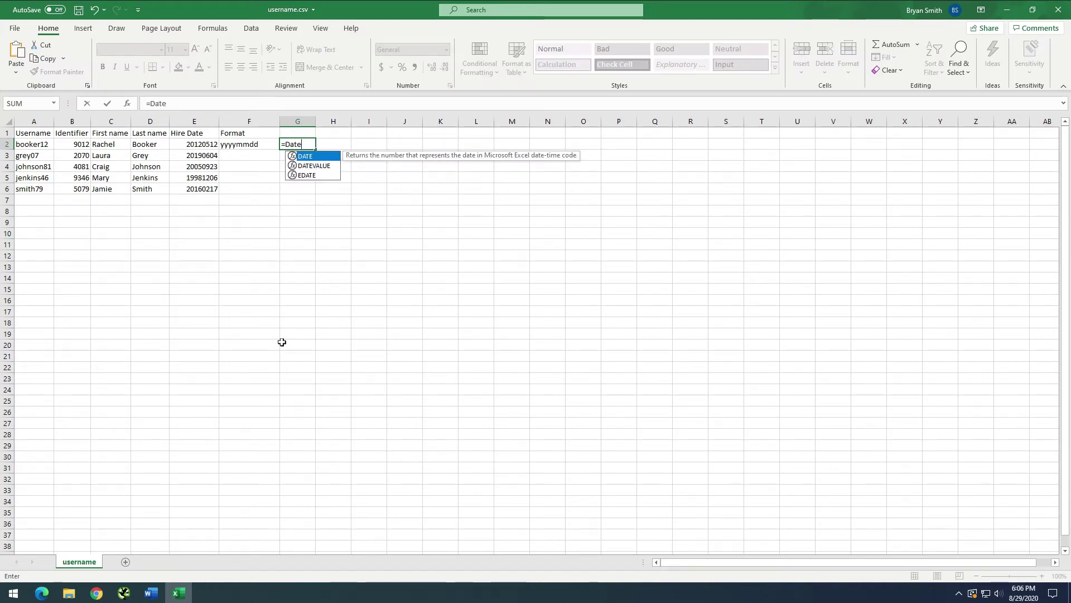
text(()
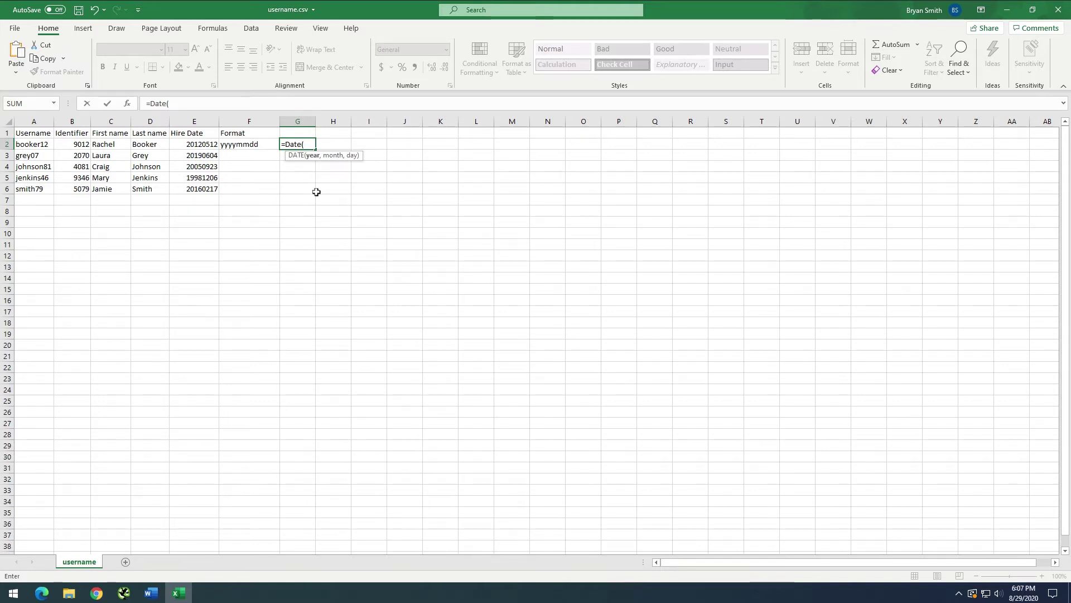
text(LEFT)
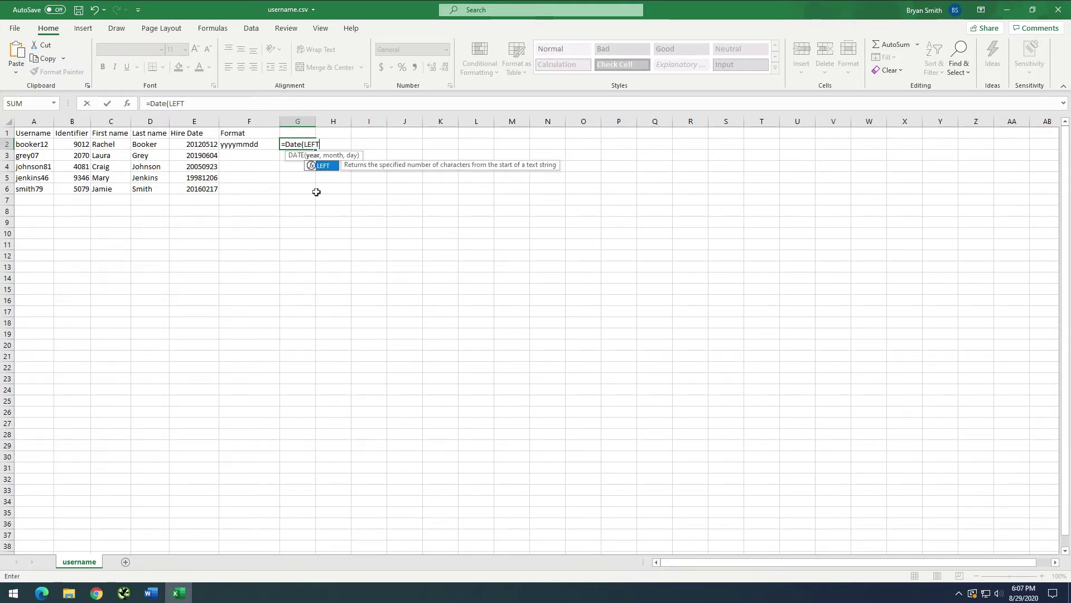
text(()
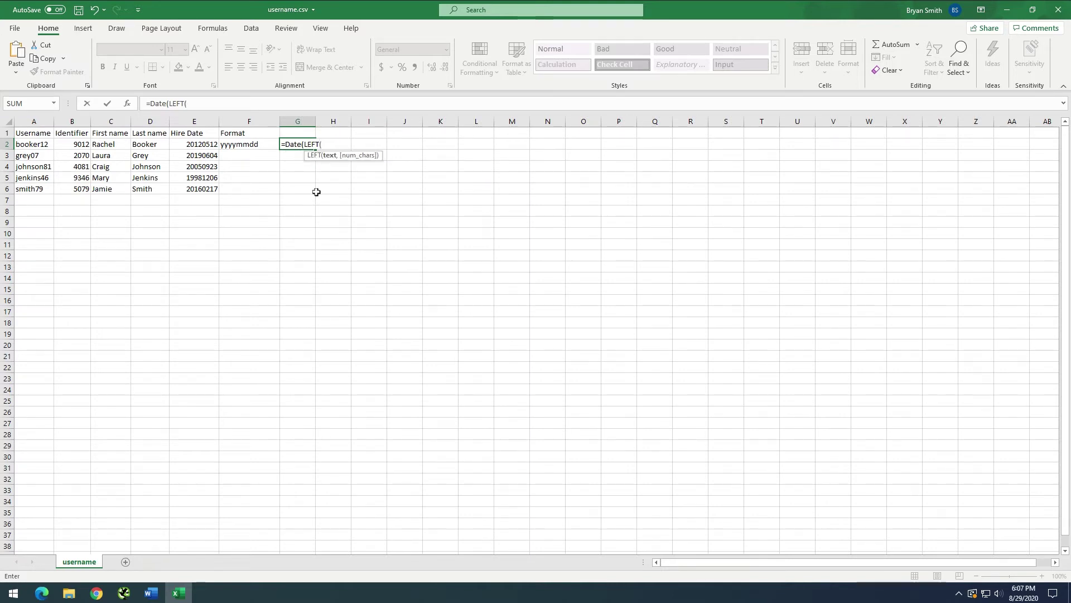
click(206, 146)
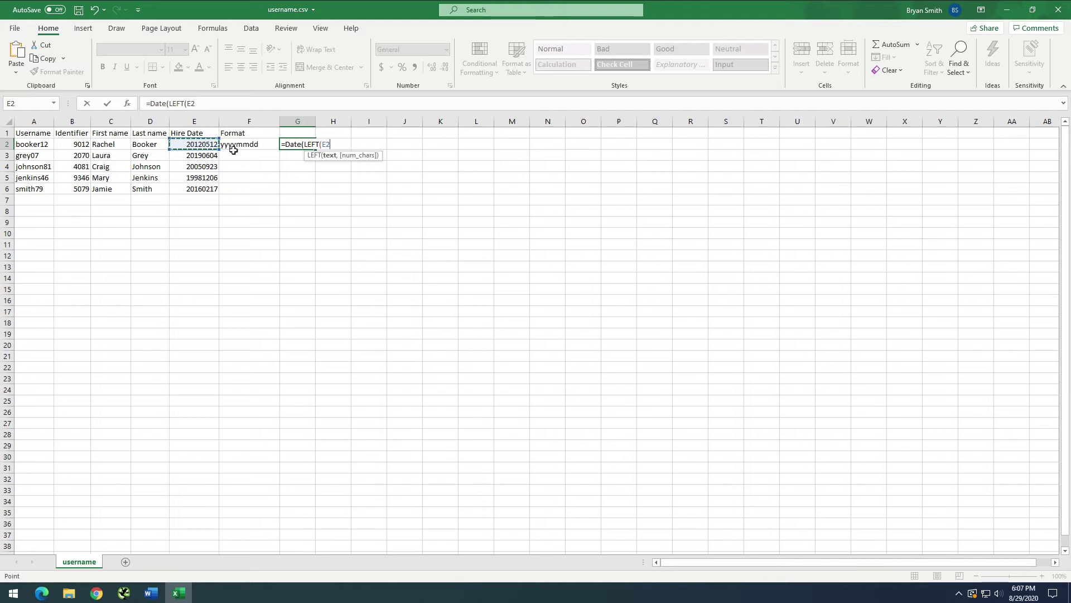
text(,4)
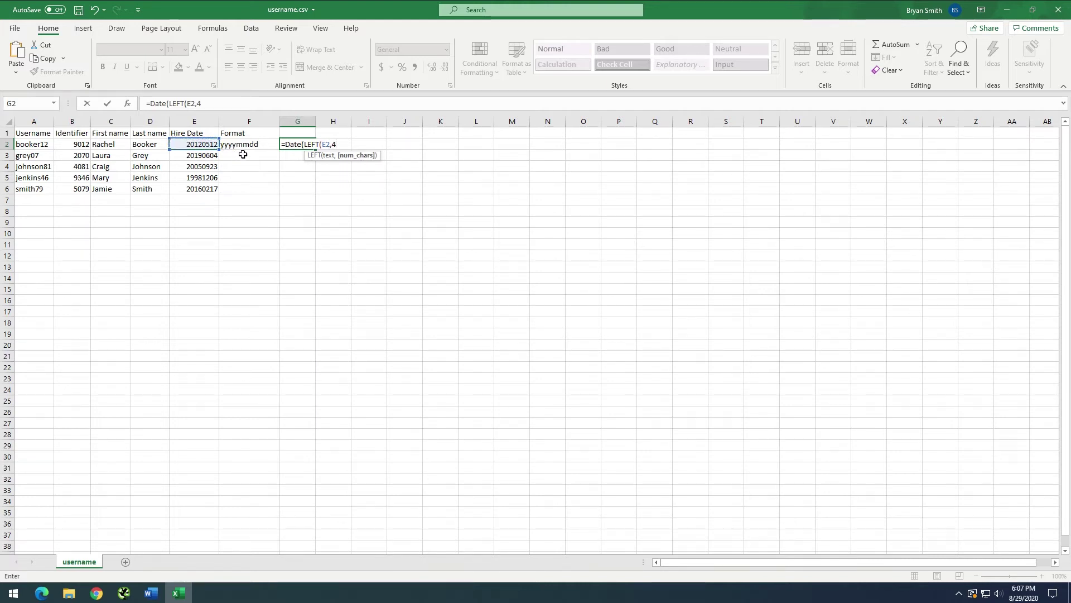
text())
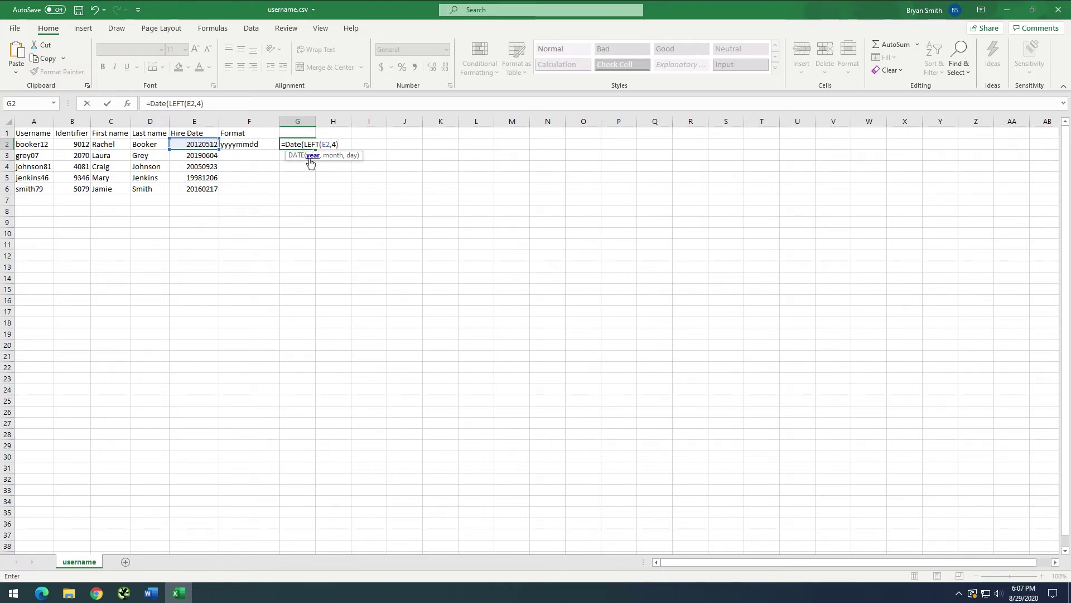
Add MID(E2,5,2) as the month argument of the DATE formula in G2.
text(,)
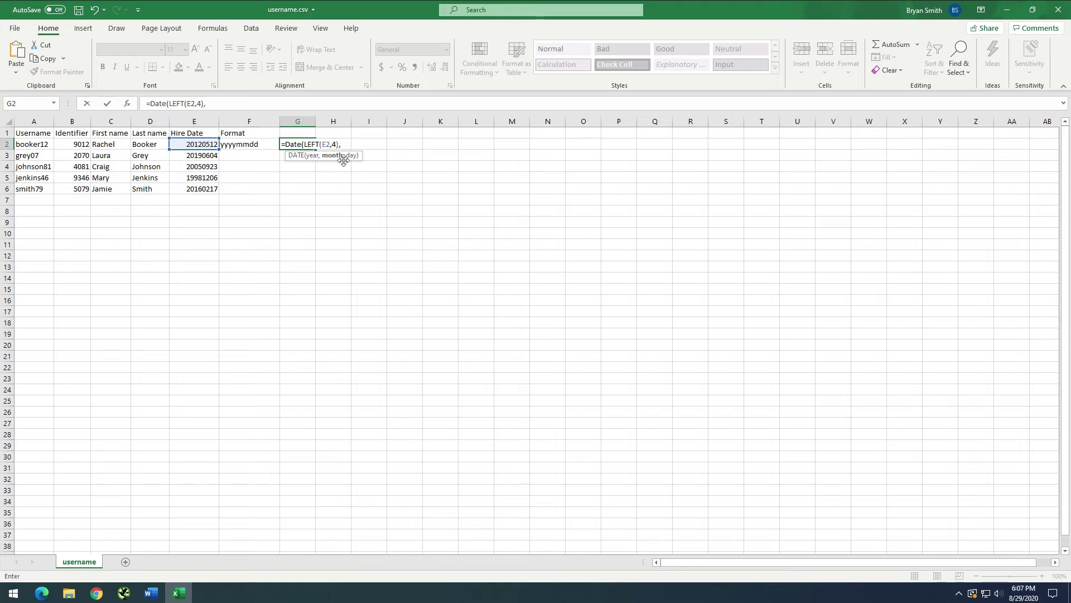
text(M)
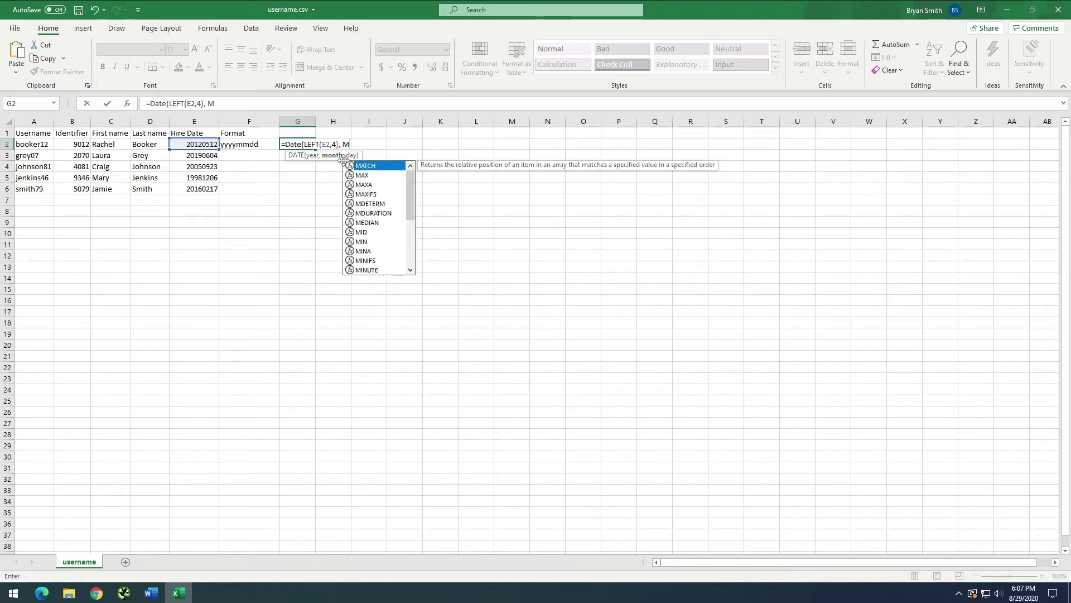
text(ID()
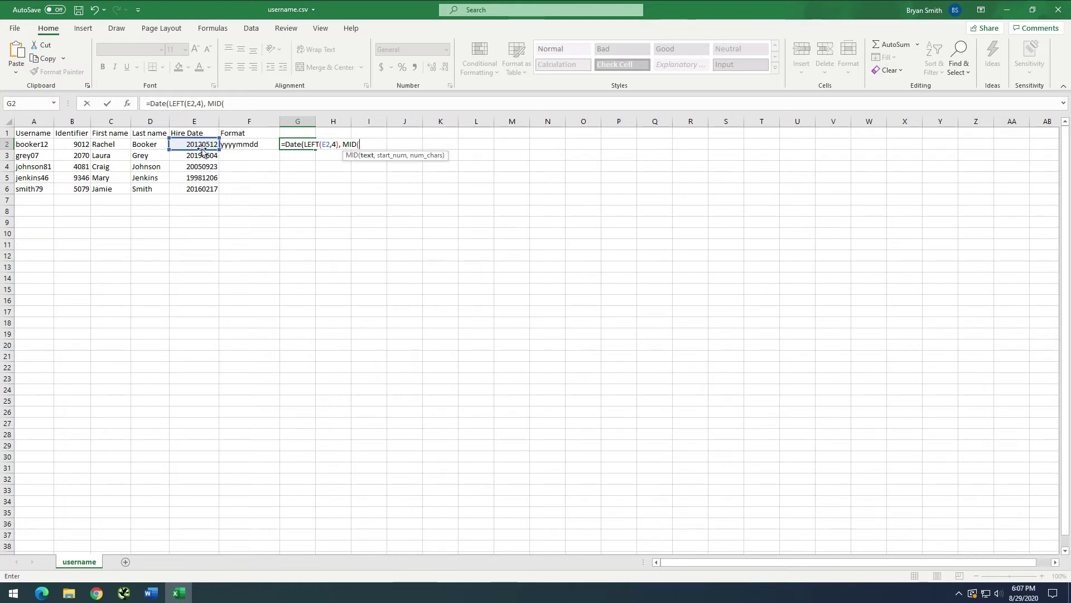
click(183, 143)
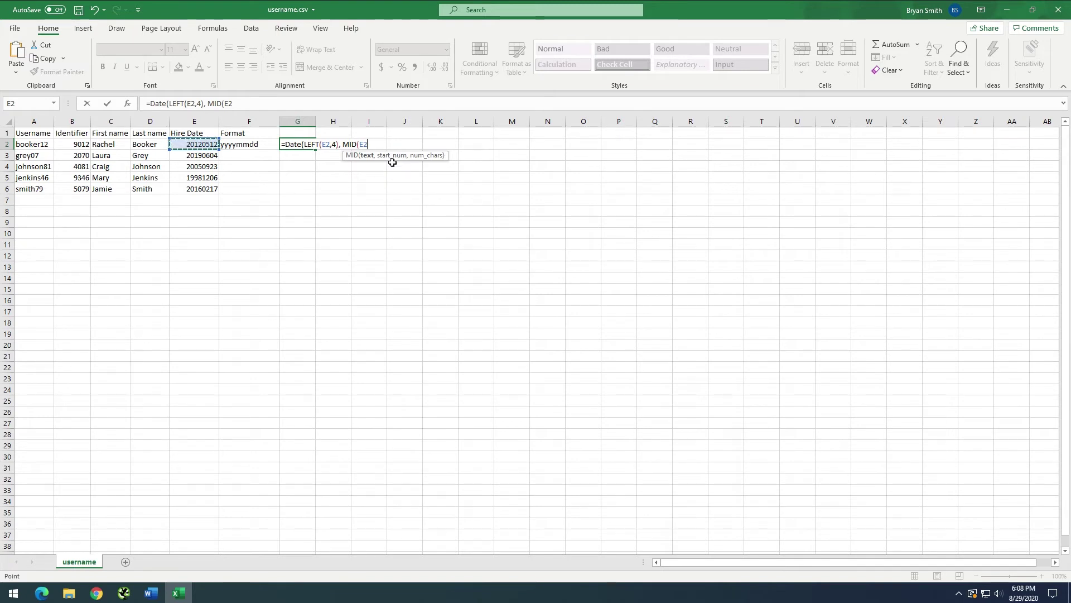
text(,5)
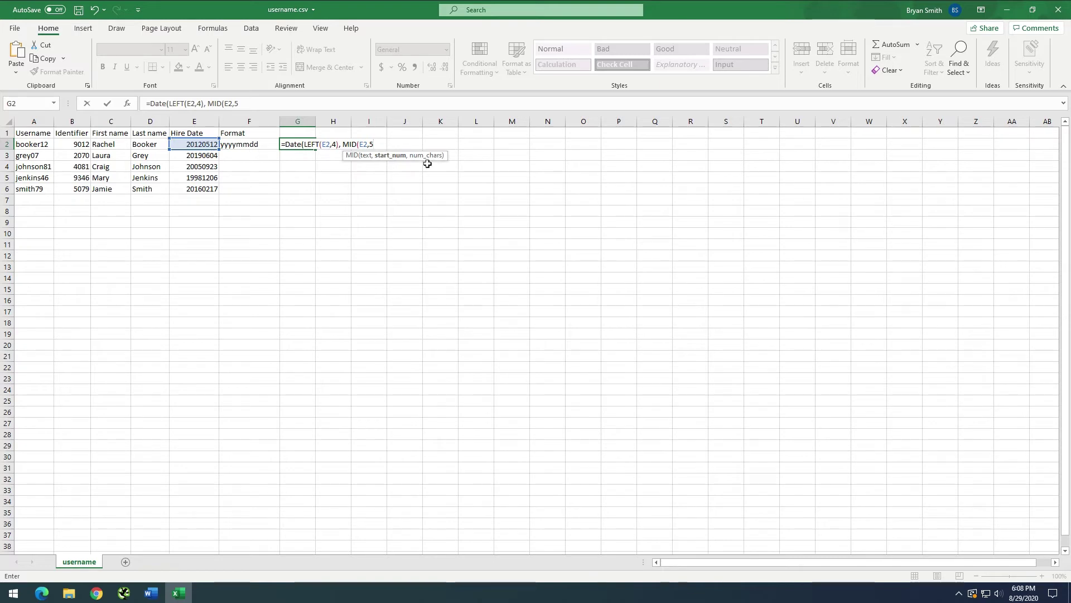
text(,4)
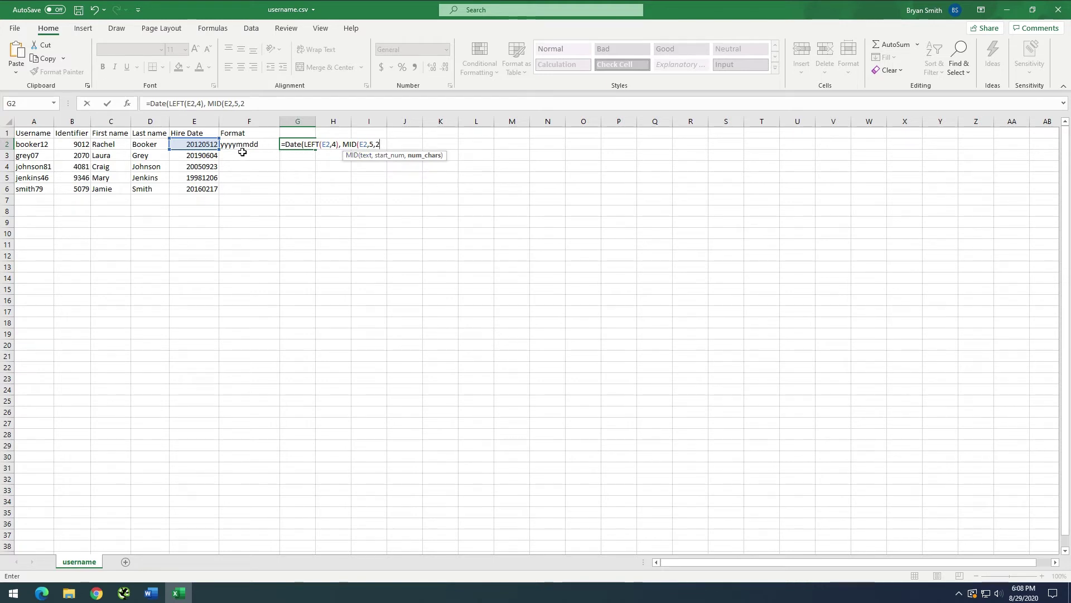
text())
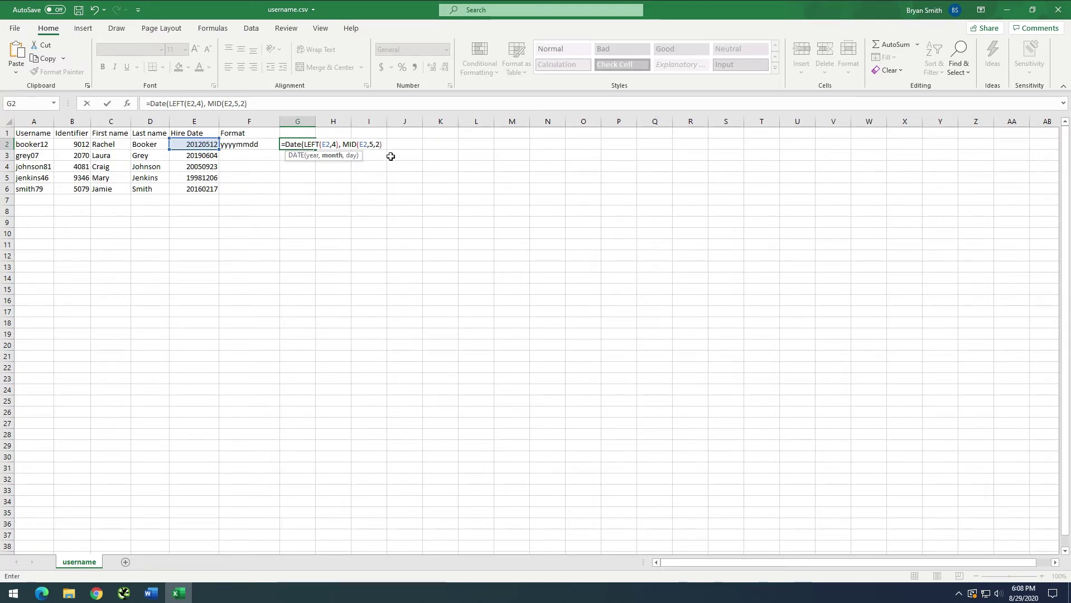
Complete the DATE formula in G2 with RIGHT(E2,2) as its day argument and enter it.
text(,)
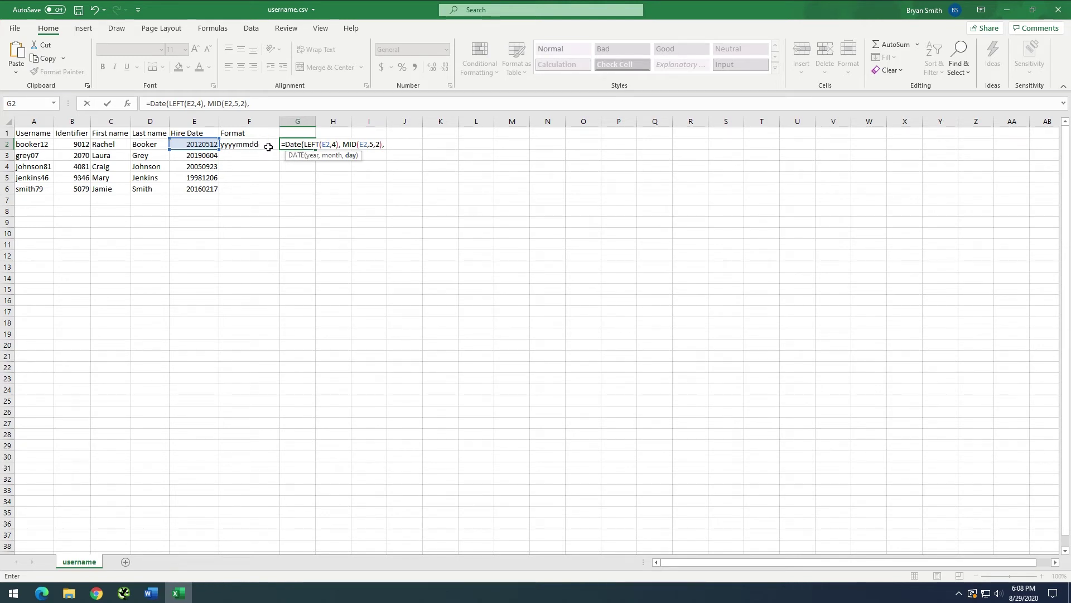
text(RIGHT)
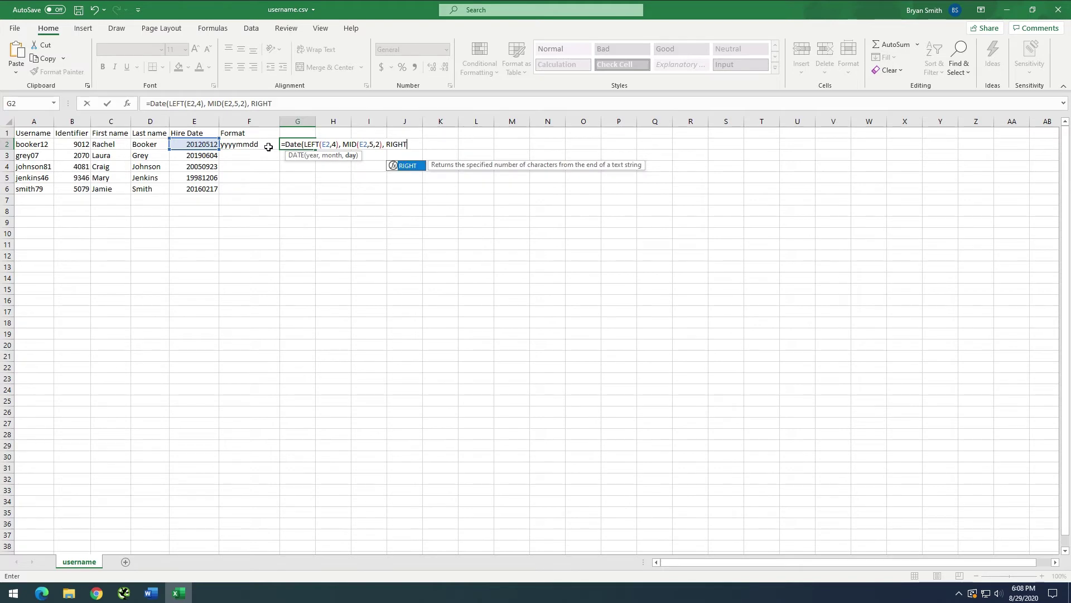
text(()
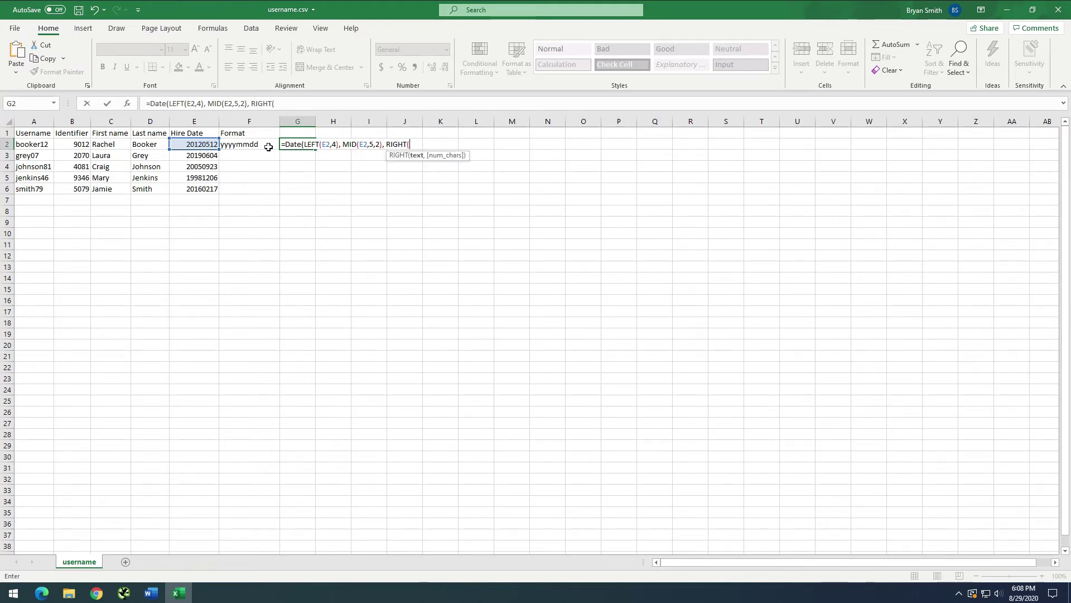
click(201, 146)
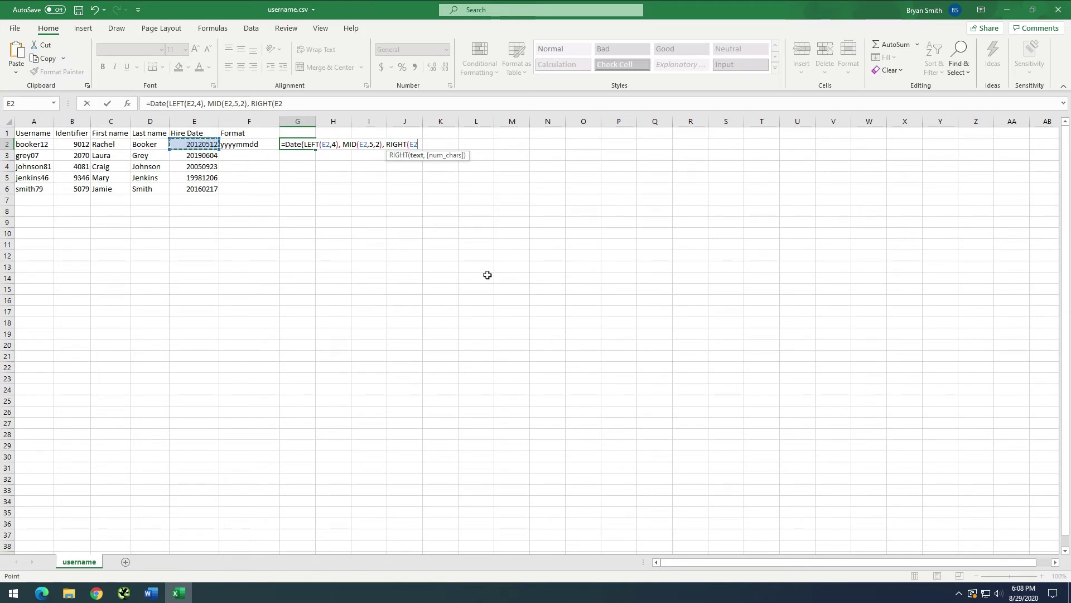
text(,)
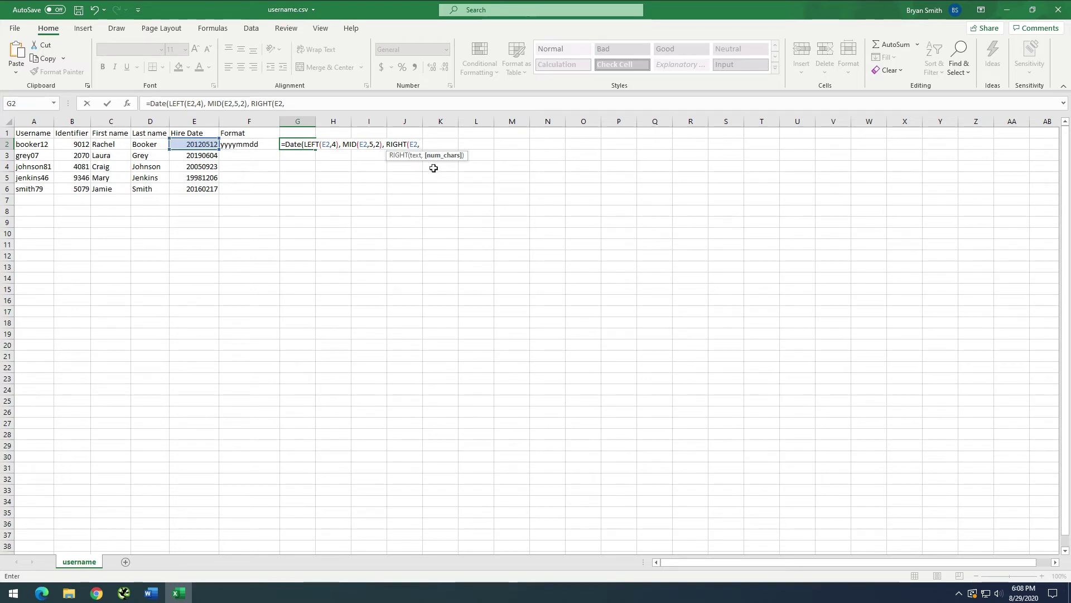
text(2))
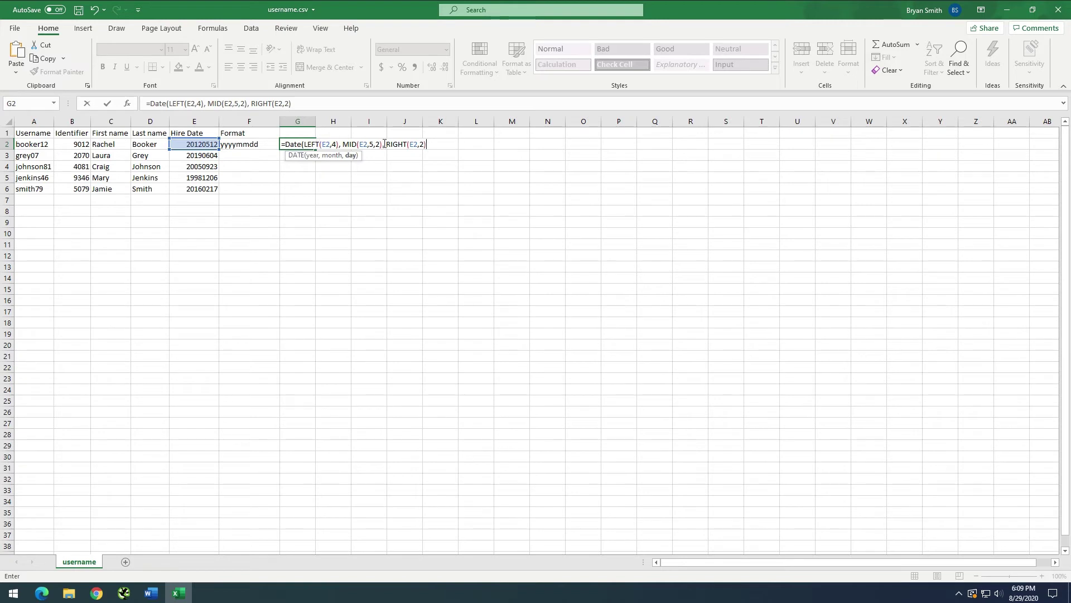
text())
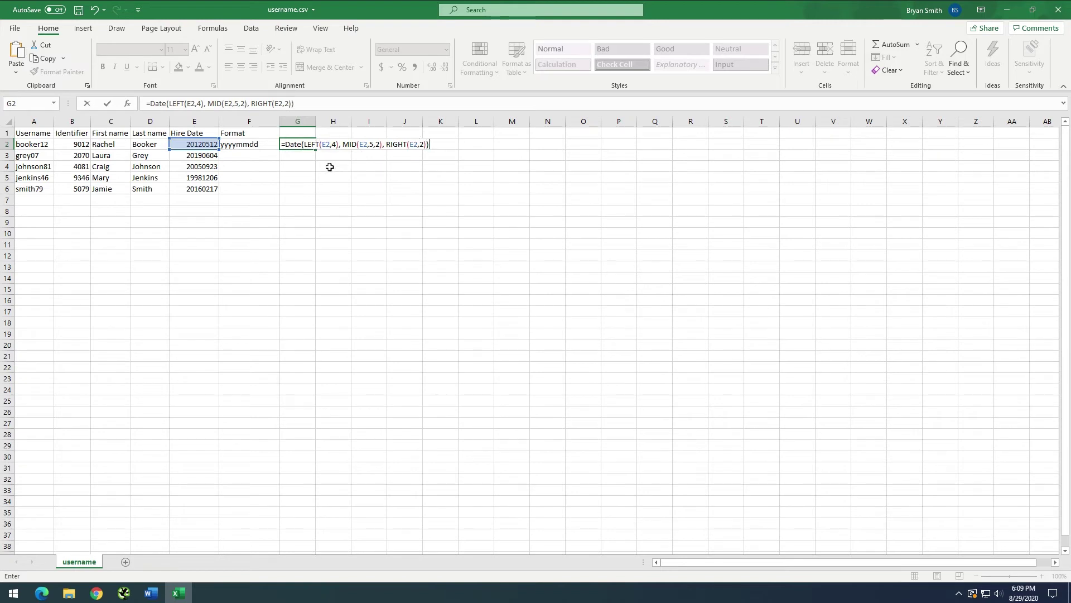
key(Return)
drag(316, 124, 322, 125)
click(310, 144)
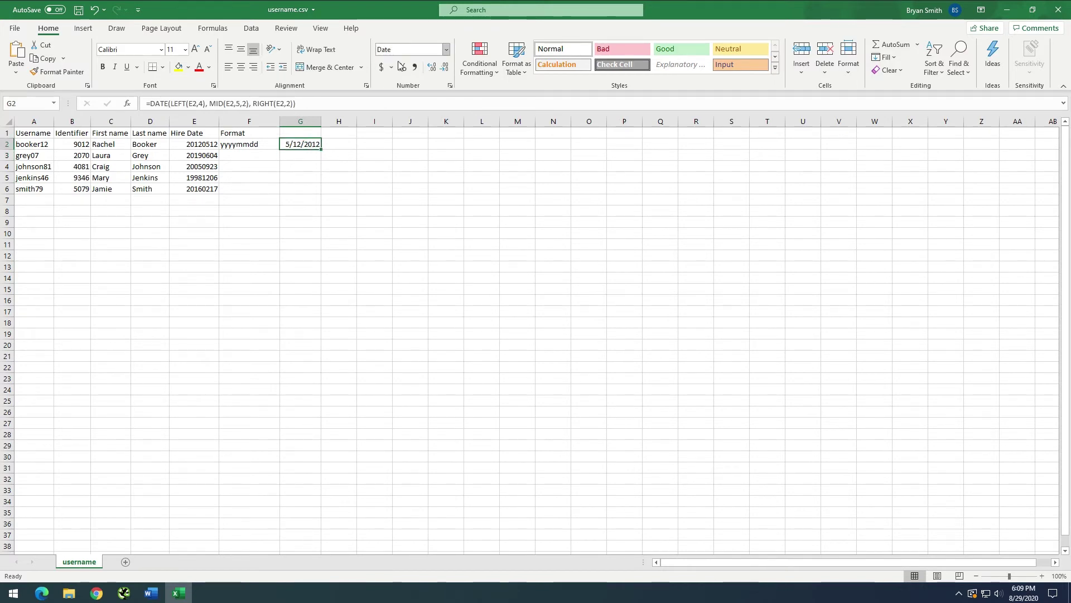
Test date arithmetic on the converted date by entering =G2+30 in H2.
click(328, 145)
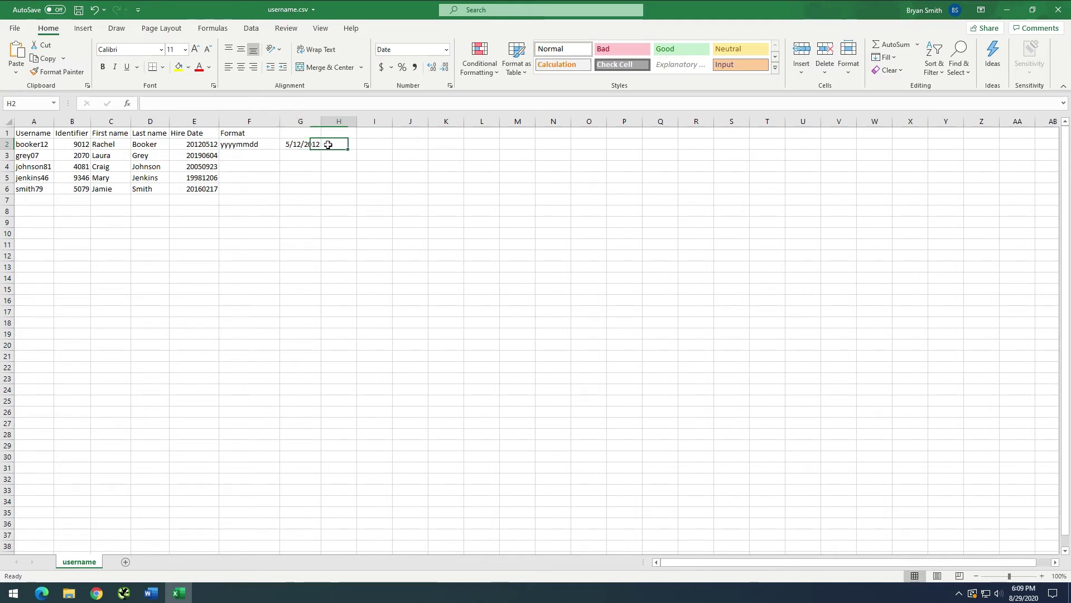
click(309, 144)
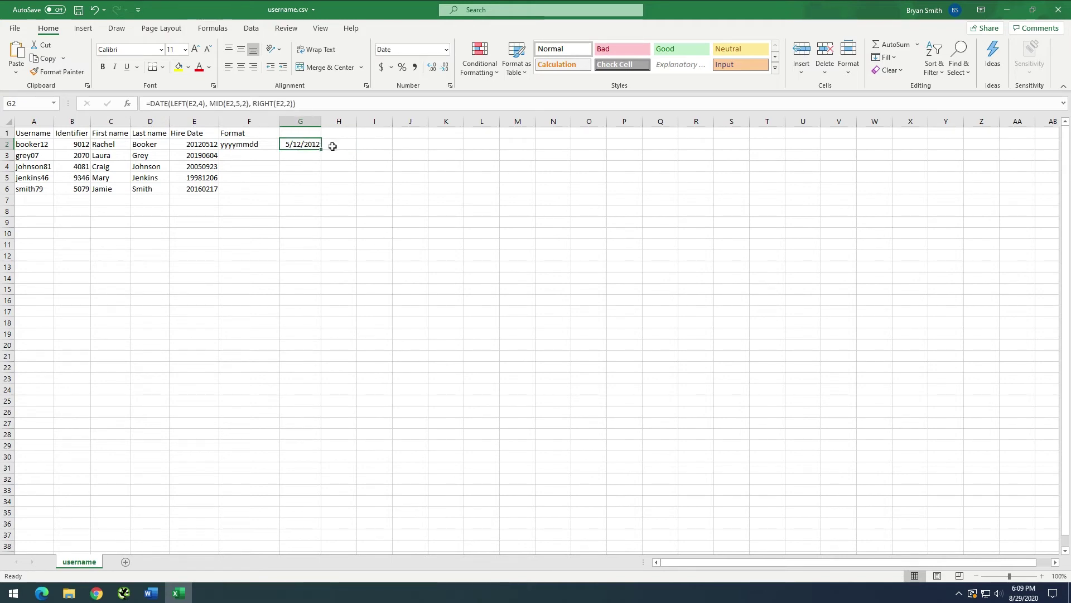
click(333, 147)
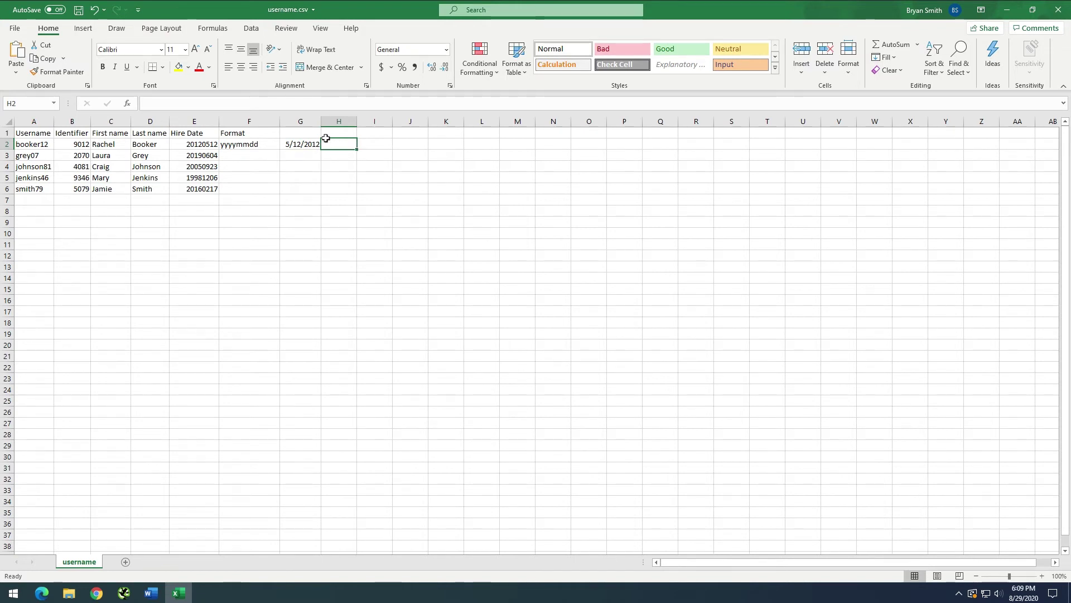
text(=)
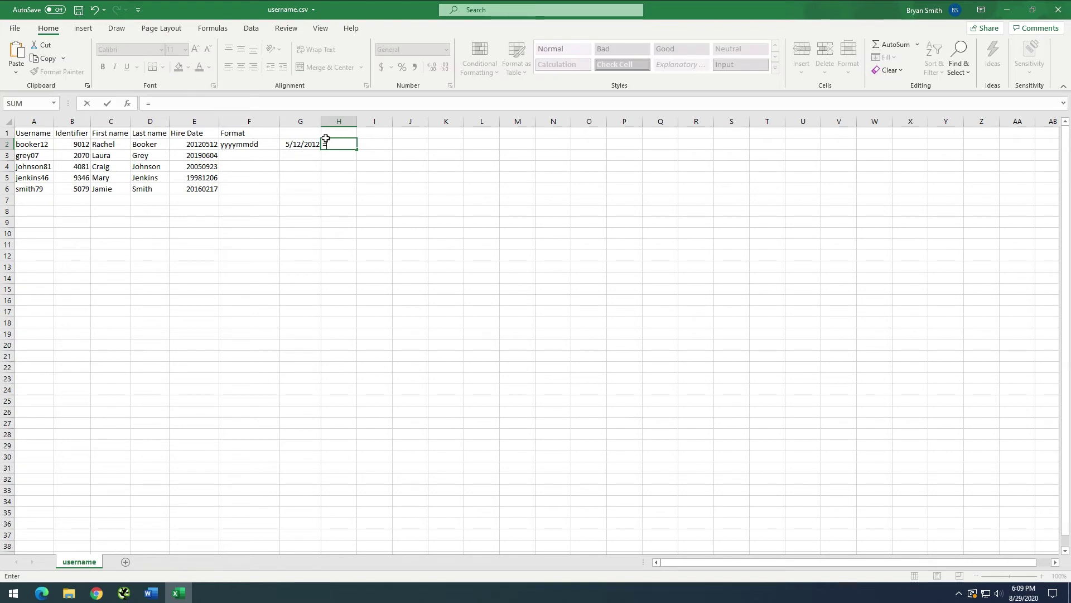
click(293, 144)
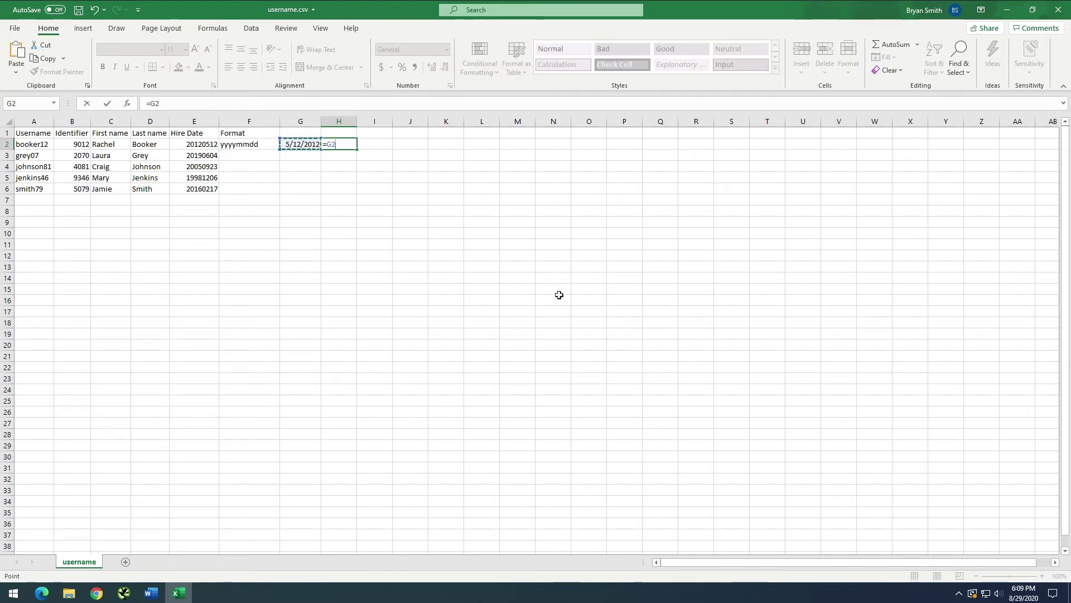
text(+30)
key(Return)
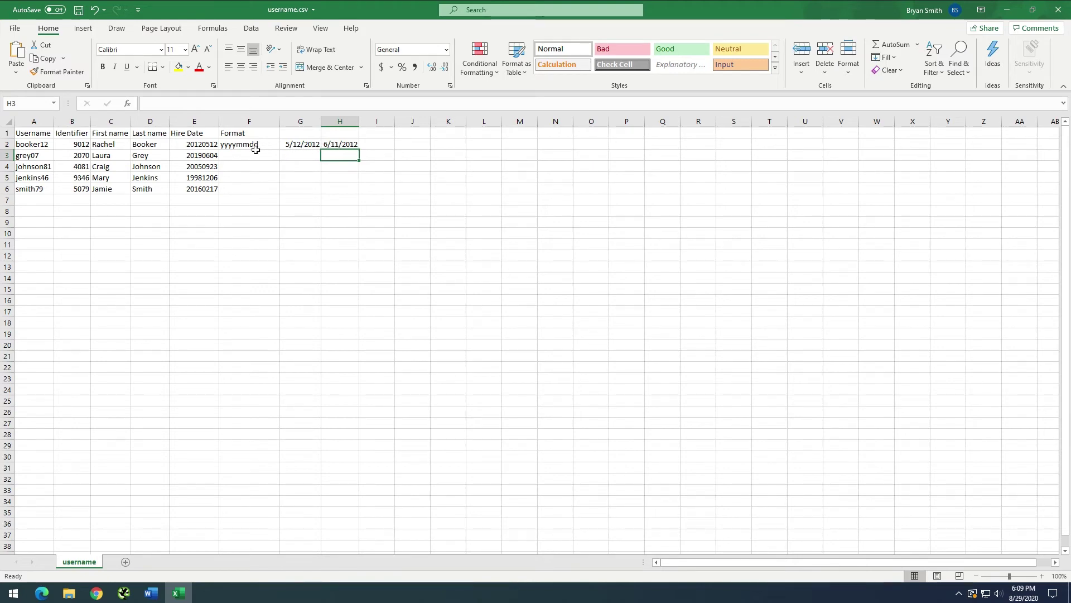
Try adding 30 days to the unconverted hire date by entering =E2+30 in I2.
click(209, 145)
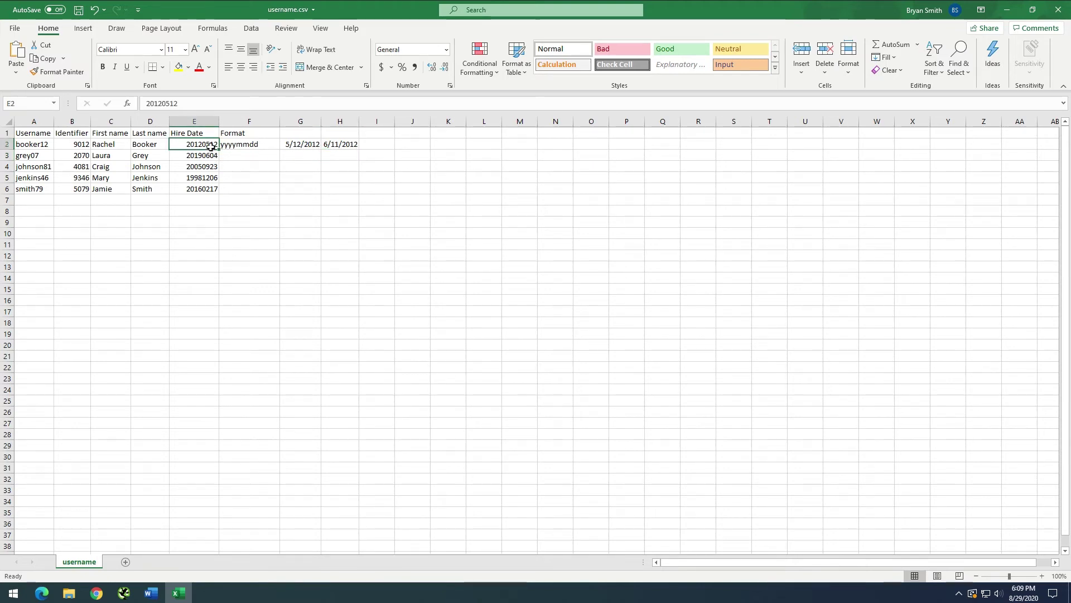
click(371, 149)
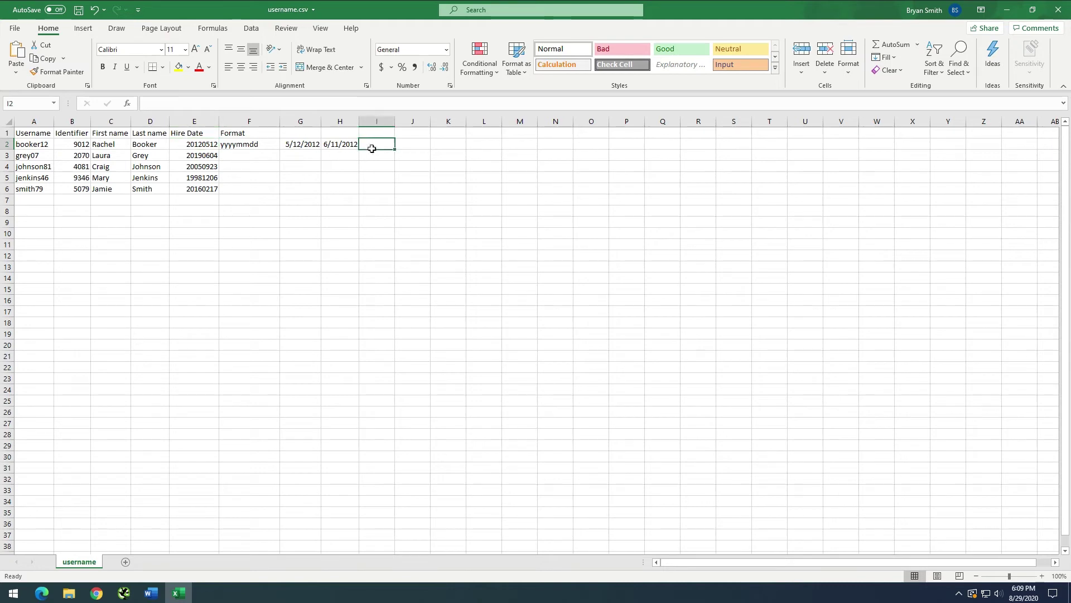
text(=)
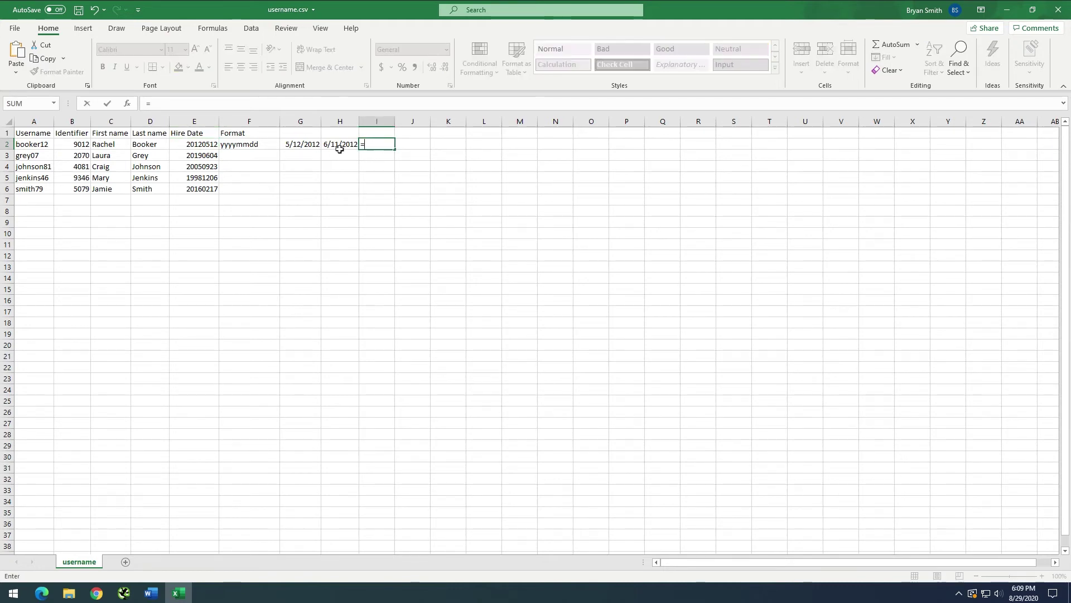
click(204, 144)
text(+)
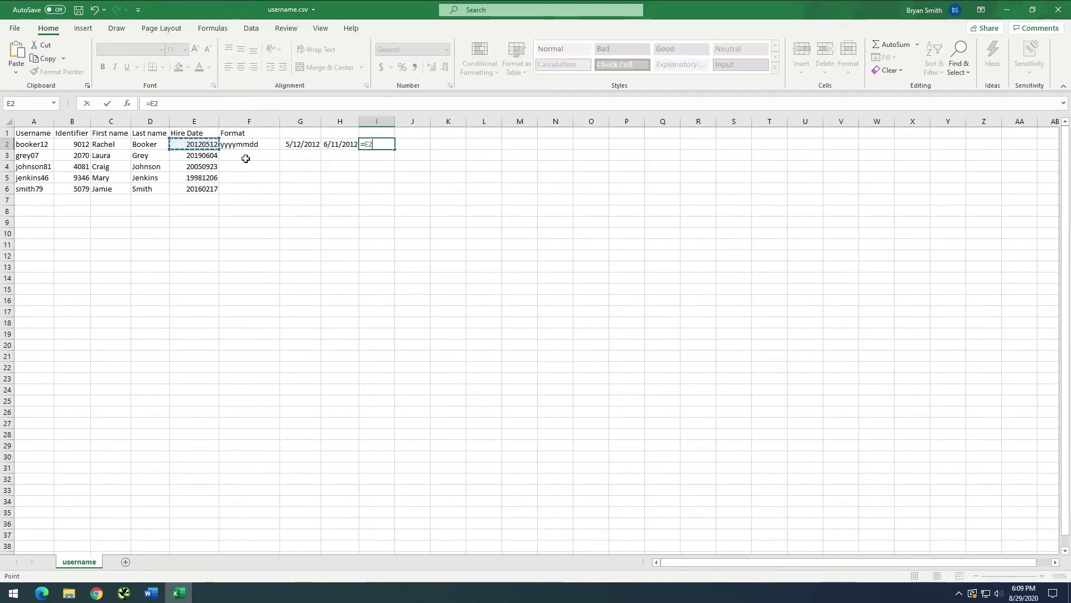
text(30)
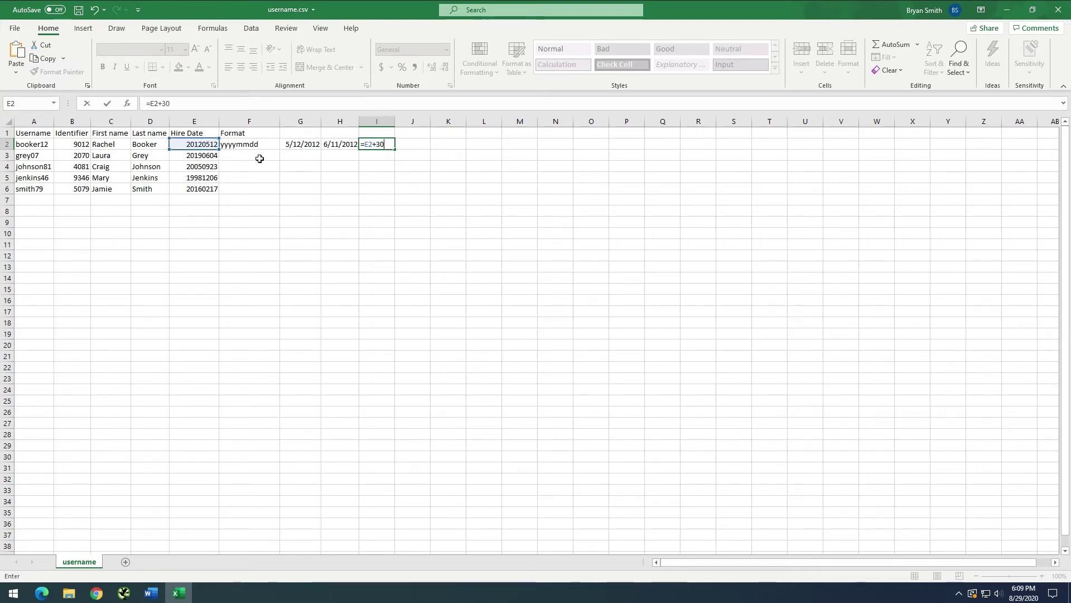
key(Return)
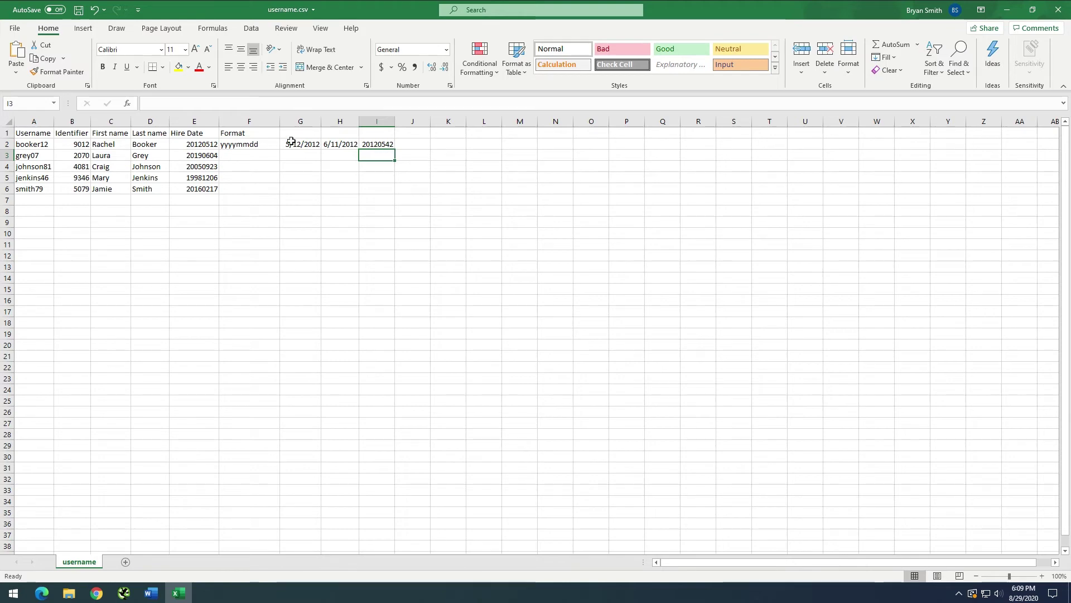
Compare the raw hire date in E2 with the test formula in I2, and clear I2.
click(211, 145)
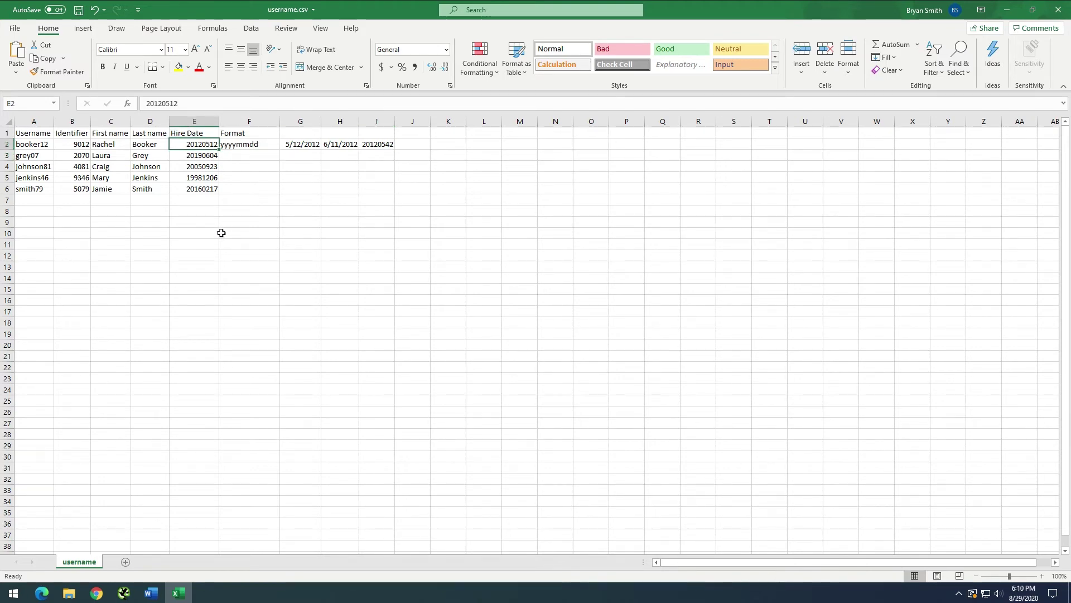
click(390, 148)
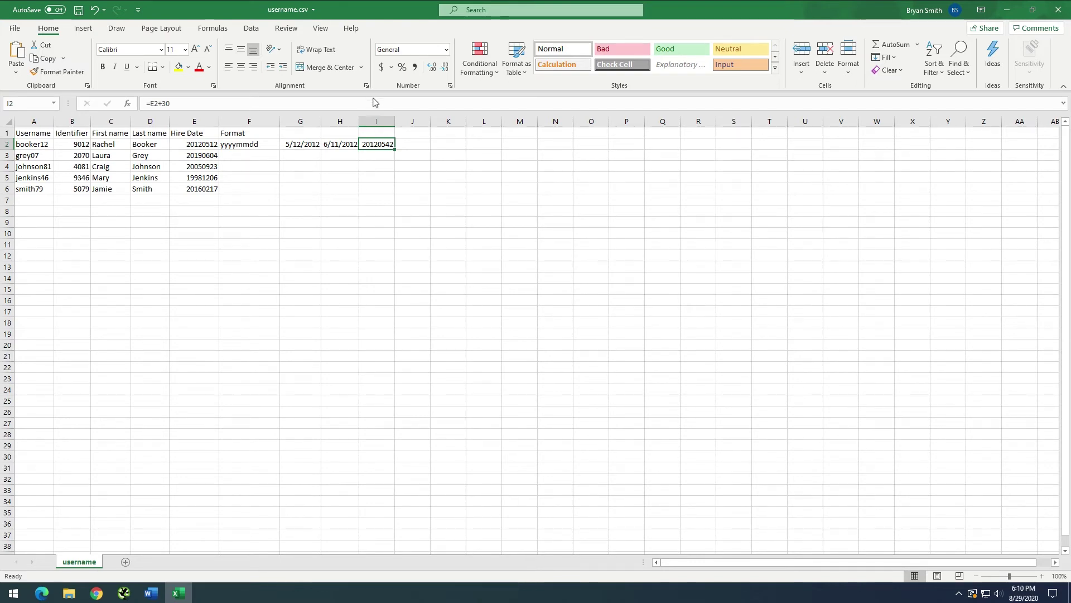
key(Delete)
click(339, 267)
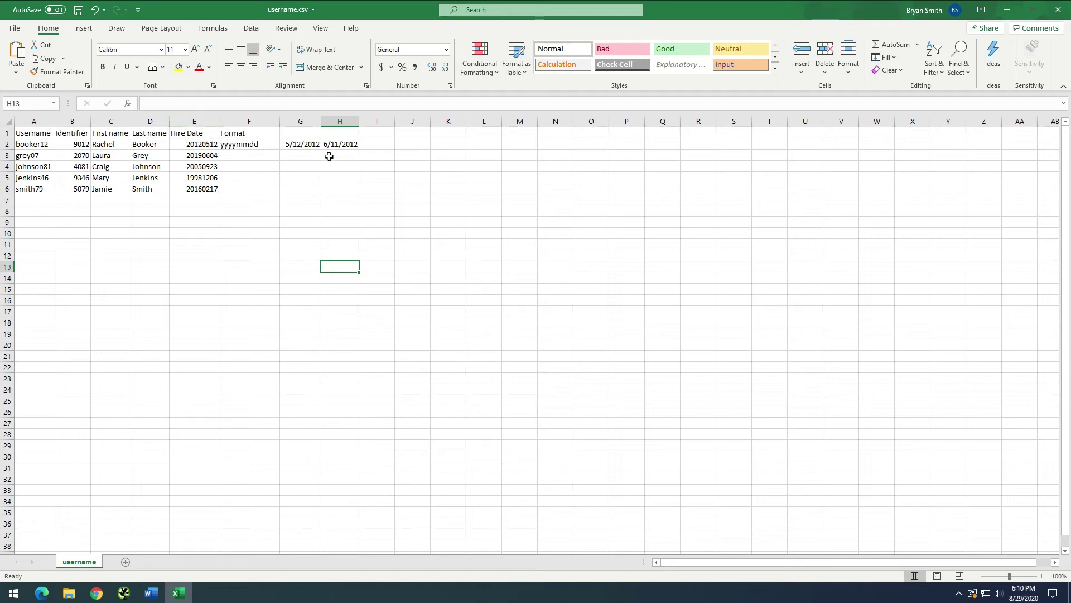
Fill the DATE formula from G2 down to G6, and clear the test formula in H2.
click(312, 146)
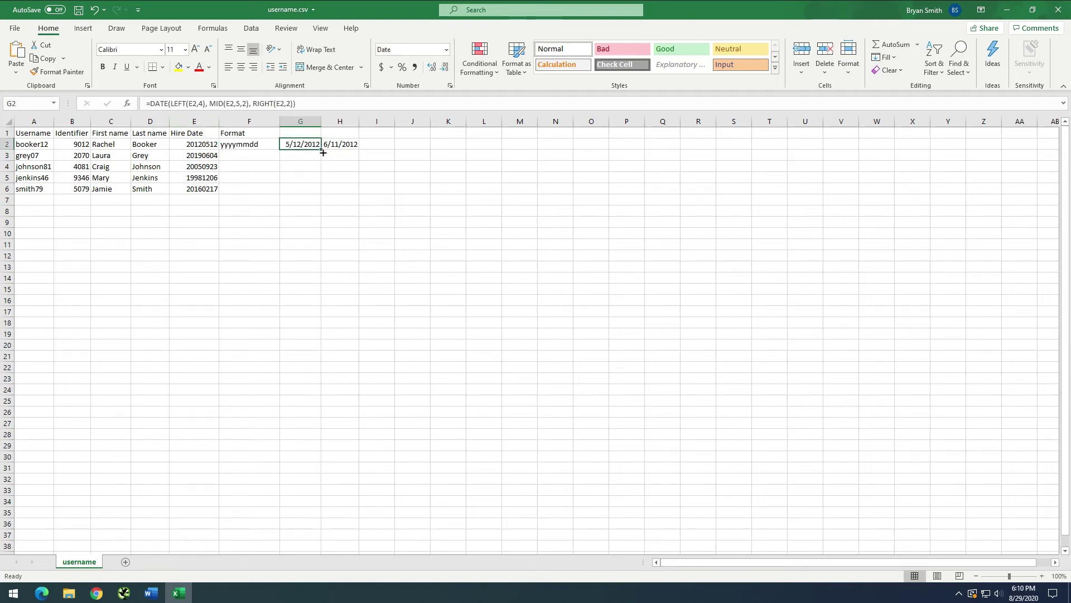
drag(323, 151, 313, 193)
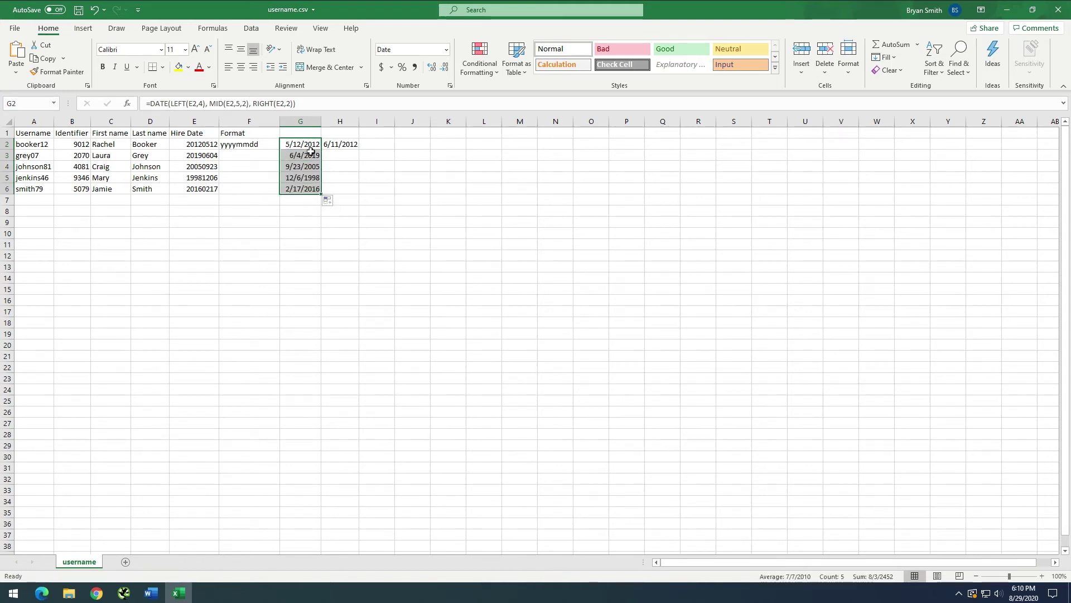
click(337, 146)
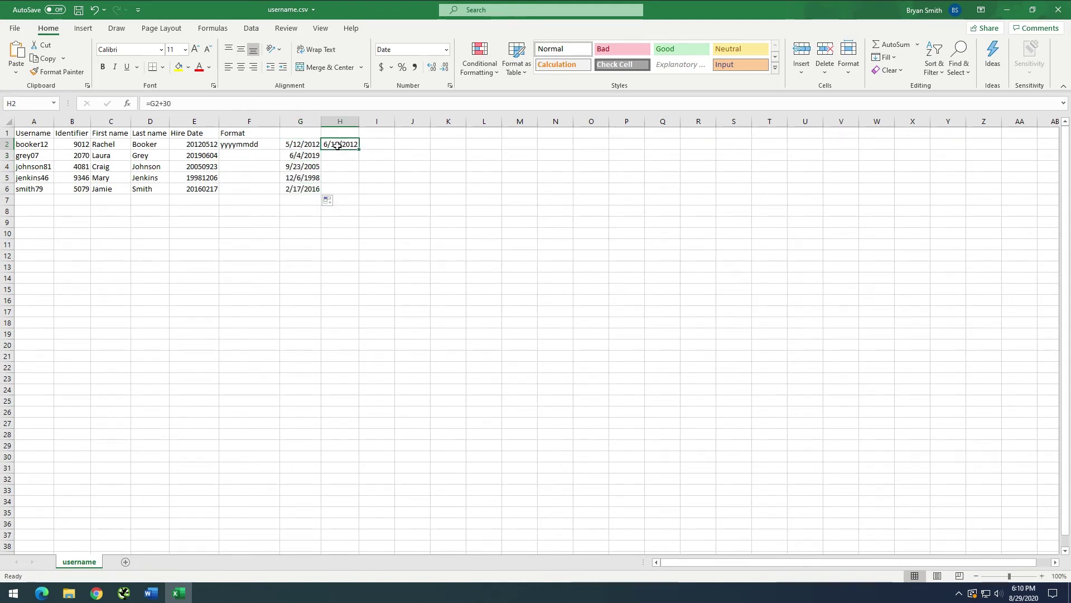
key(Delete)
Set up a second example with the number 10152016 in E9 and the date pattern mmddyyyy in F9.
click(191, 226)
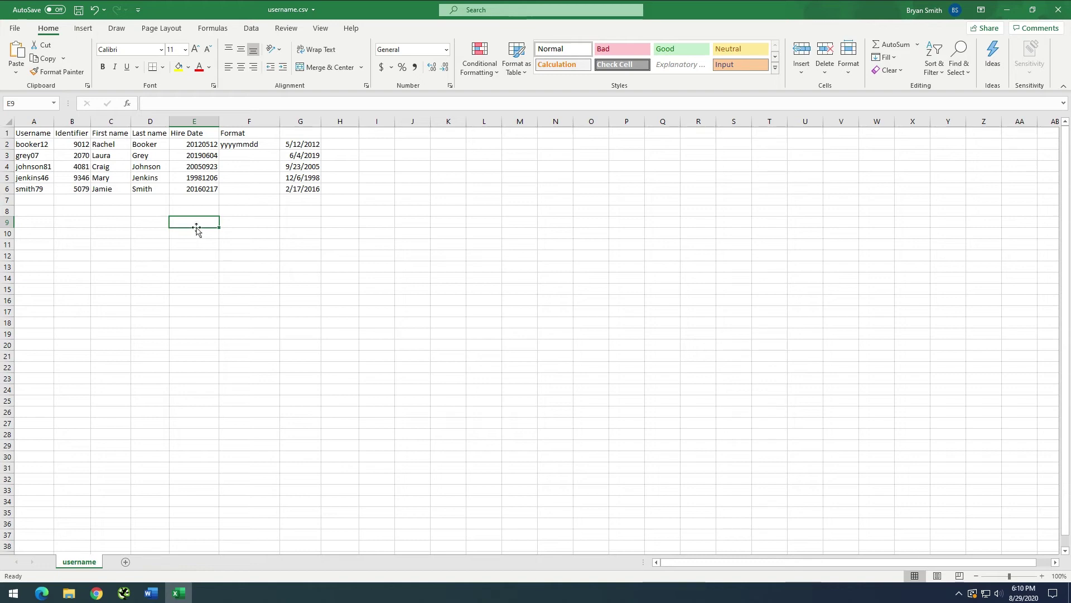
text(10)
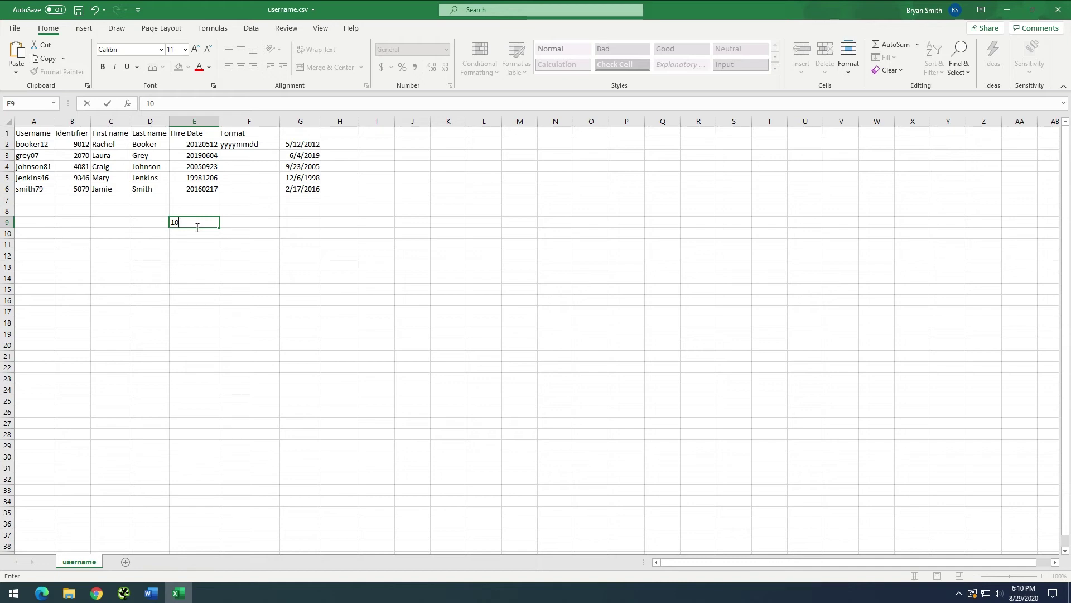
text(152016)
click(223, 223)
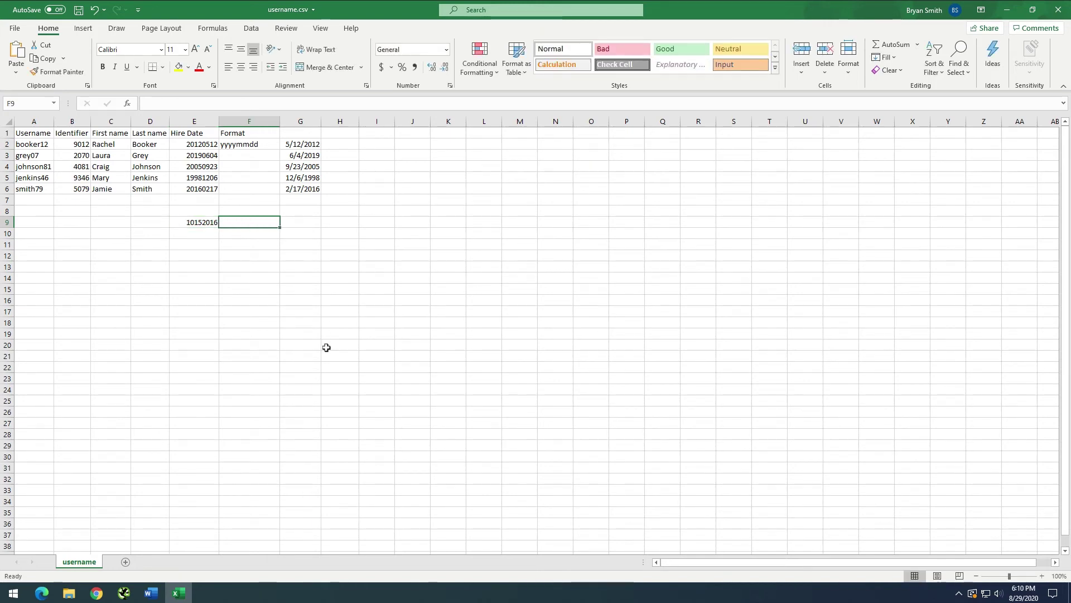
text(mmd)
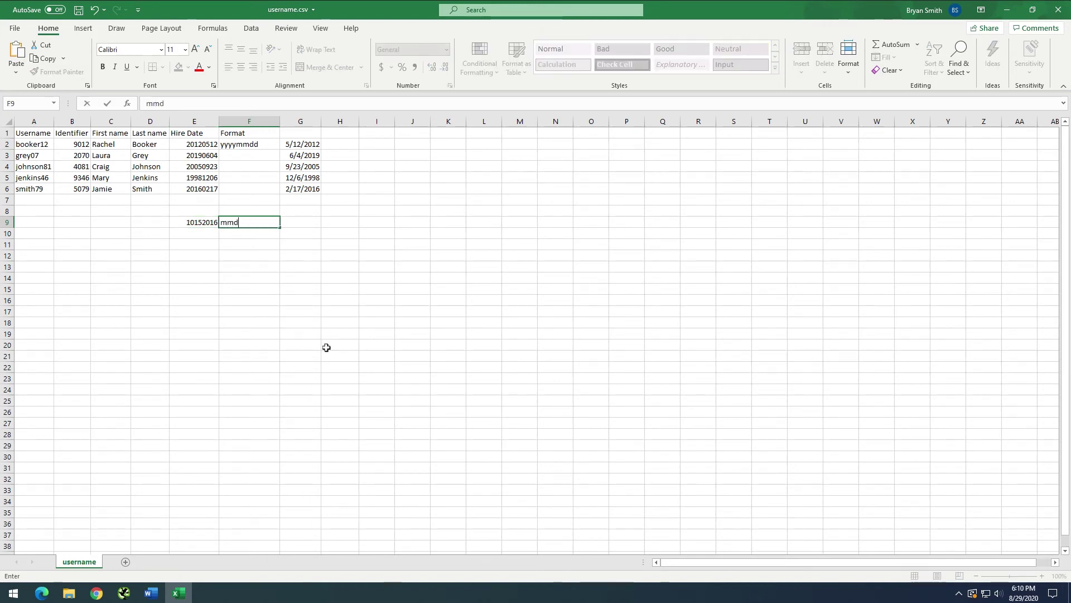
text(dyyyy)
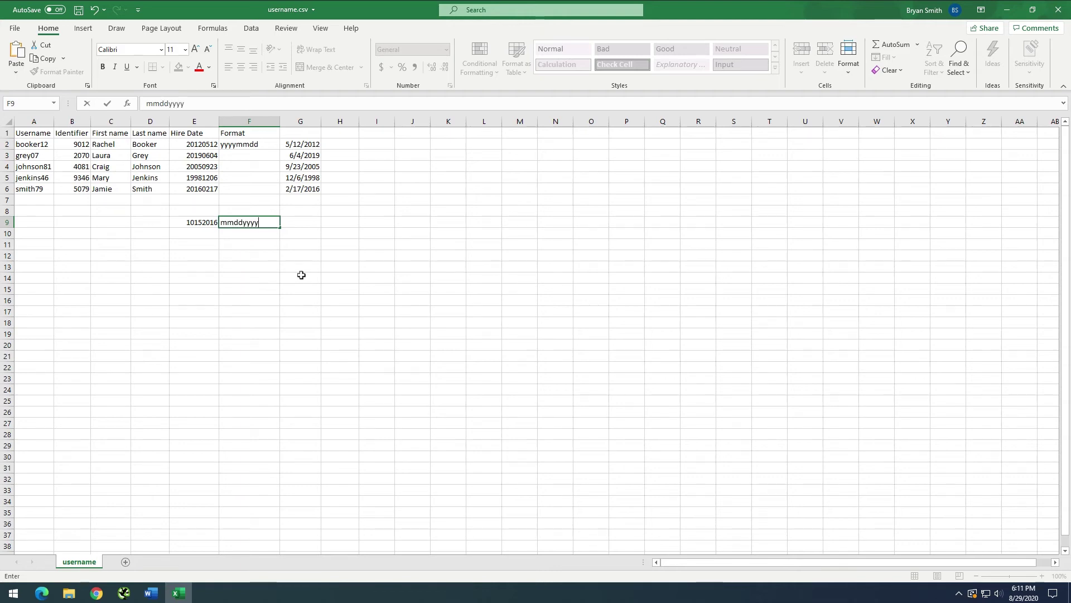
click(300, 224)
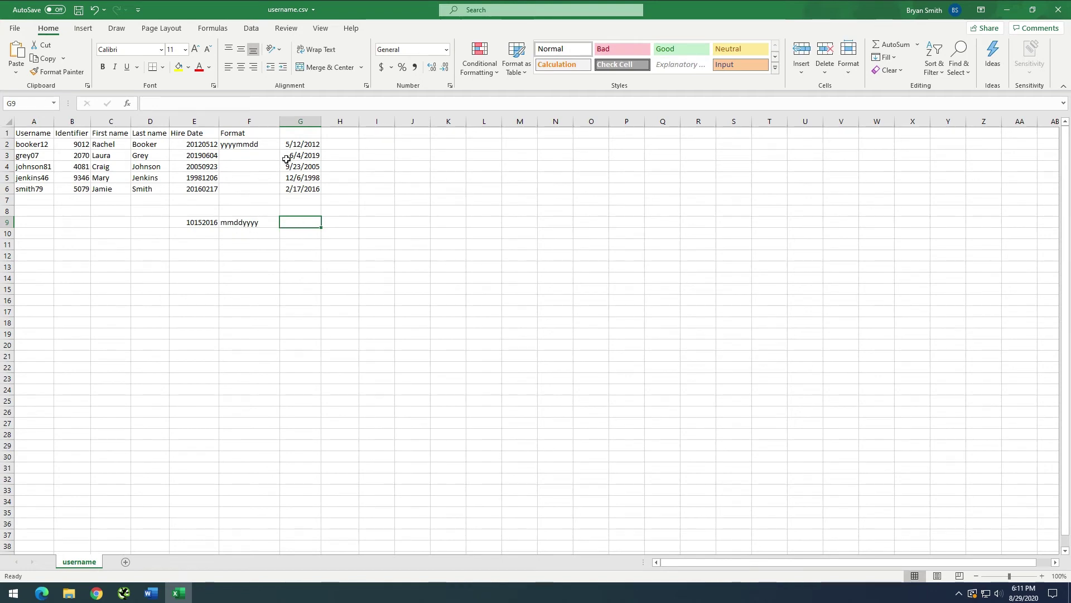
Copy the DATE formula text from G2 without its equals sign and paste it as text into H7.
click(297, 145)
drag(302, 104, 151, 104)
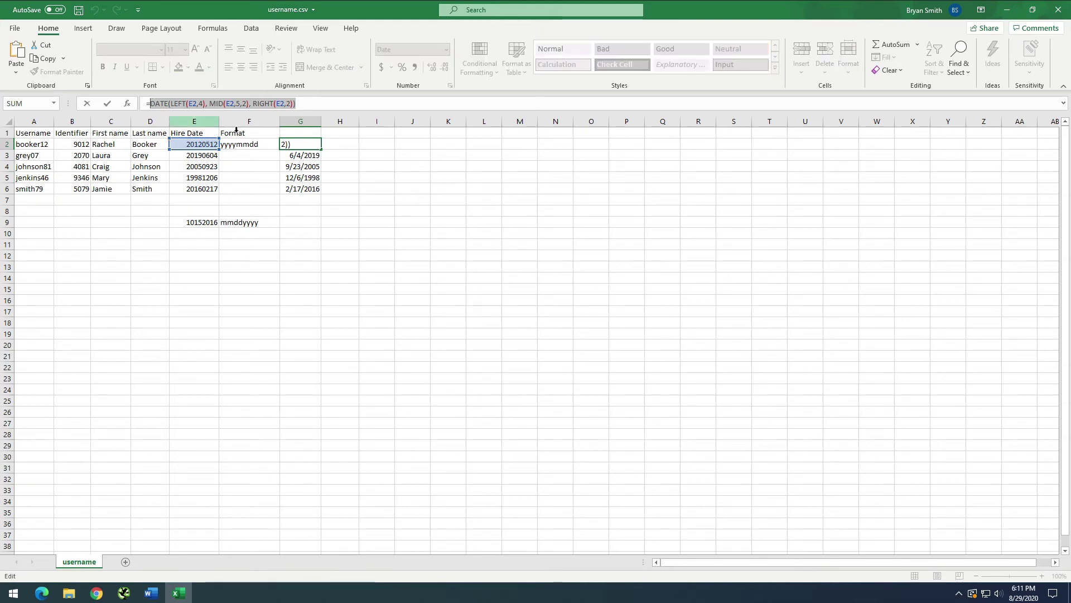
click(310, 201)
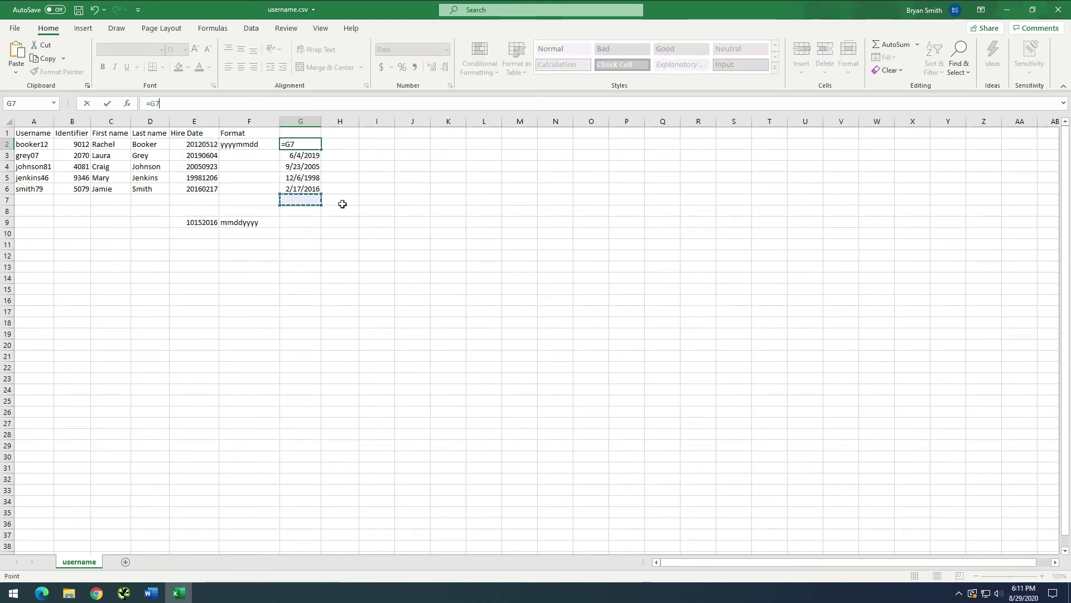
key(Escape)
click(342, 203)
key(ctrl+v)
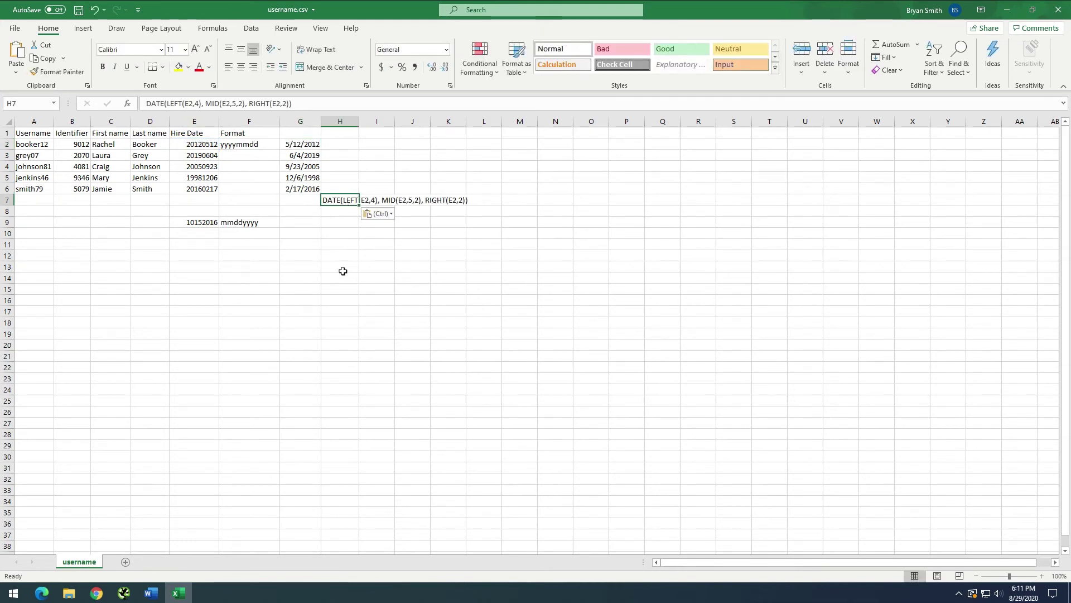
Widen column H so the formula text in H7 fits.
drag(360, 123, 475, 127)
click(294, 234)
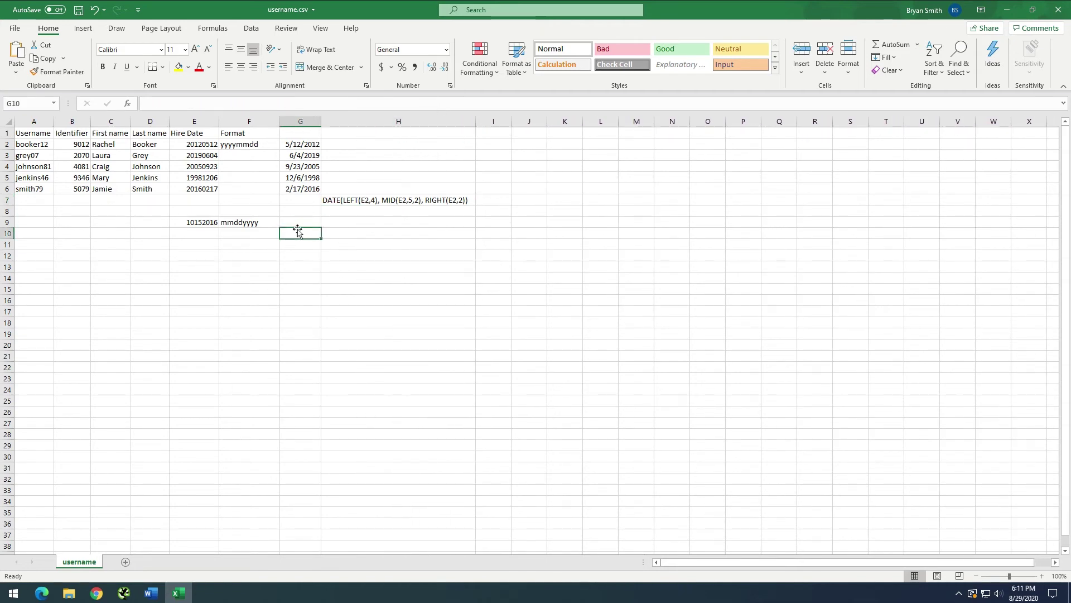
Start a DATE formula in G9 with RIGHT(E9,4) as its year argument.
click(302, 225)
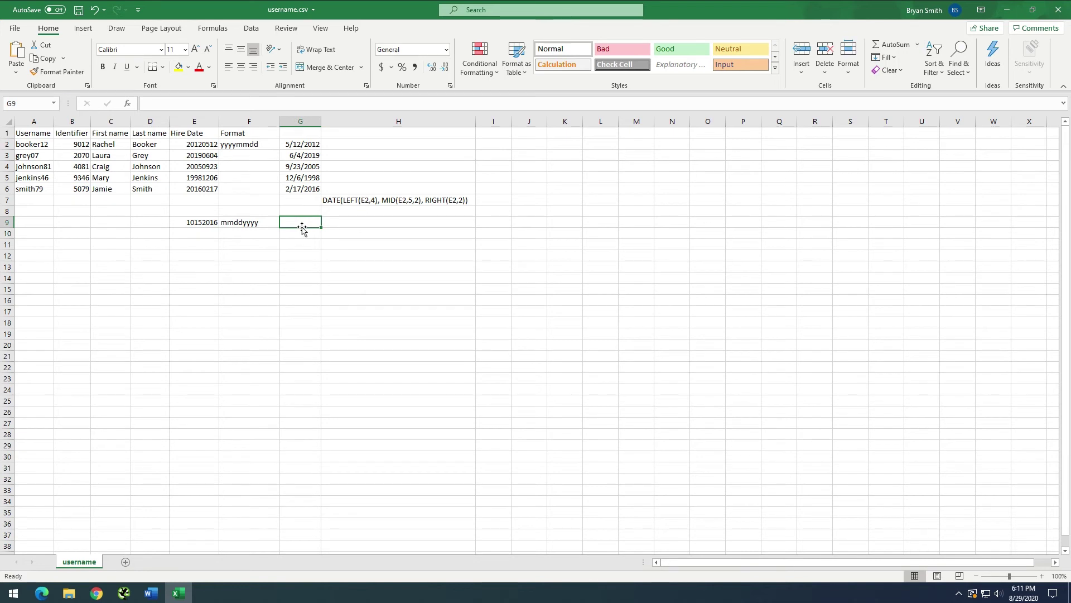
text(=)
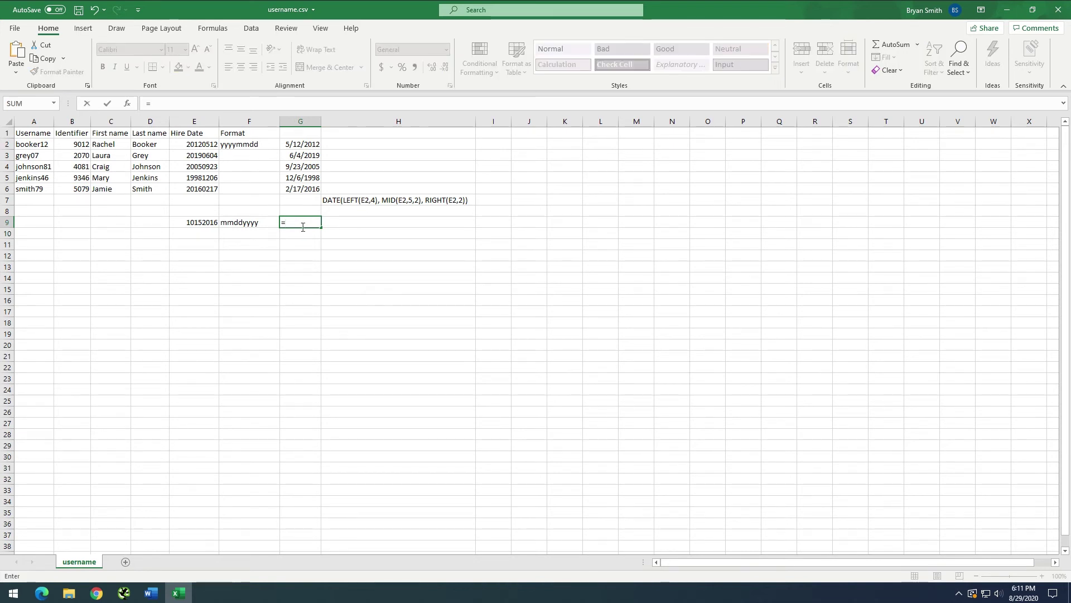
text(DATE)
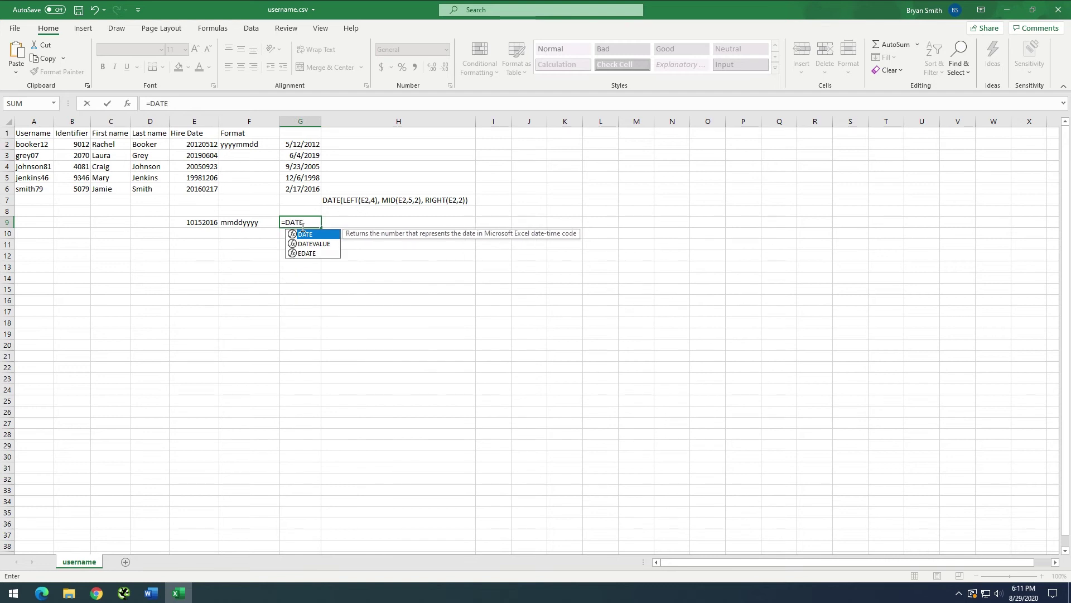
text(()
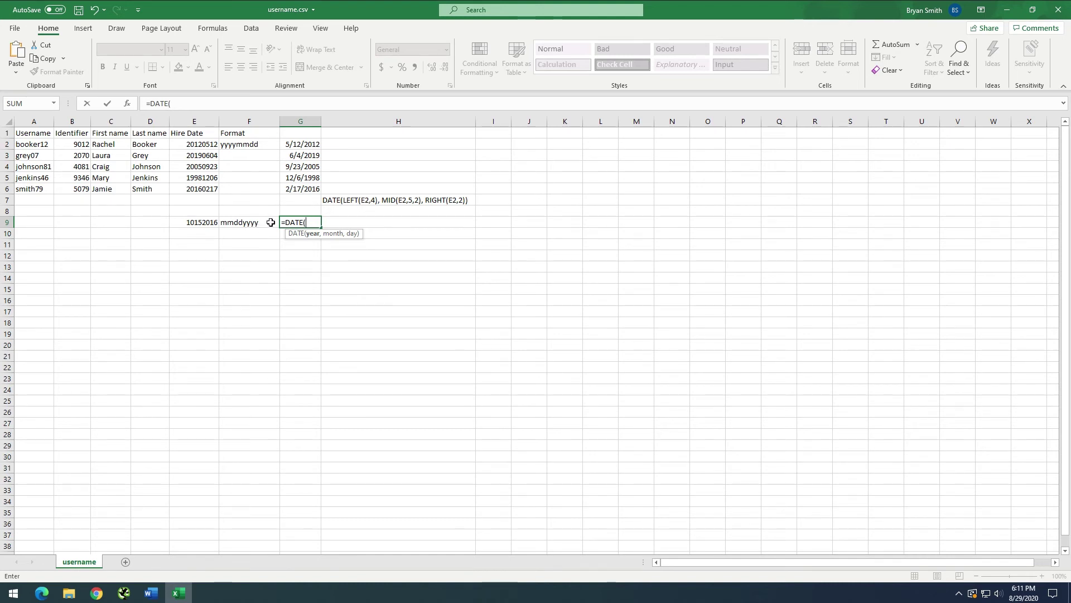
text(RIGHT)
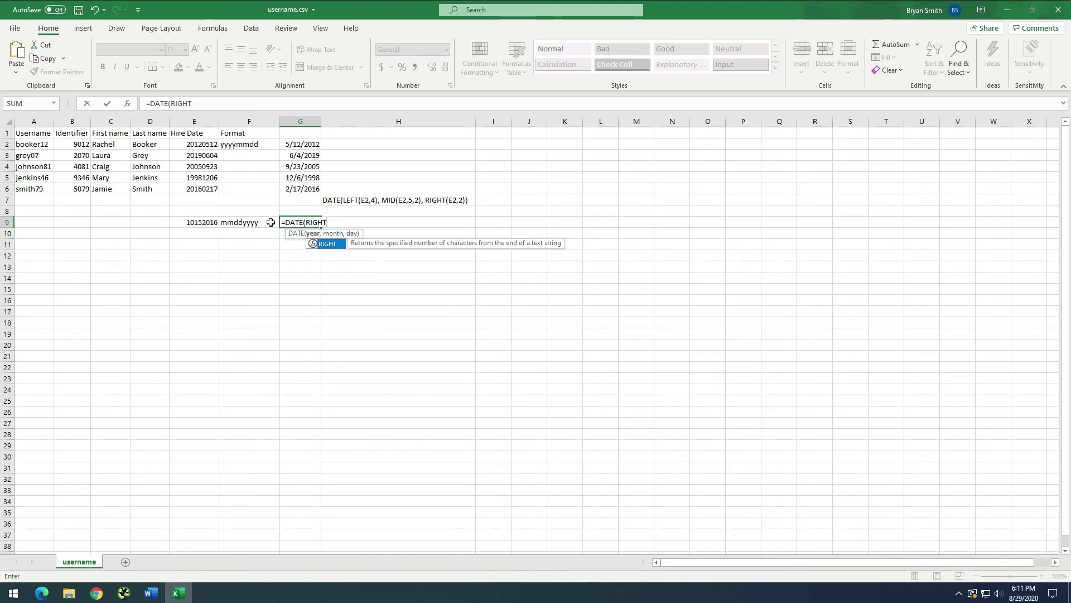
text(()
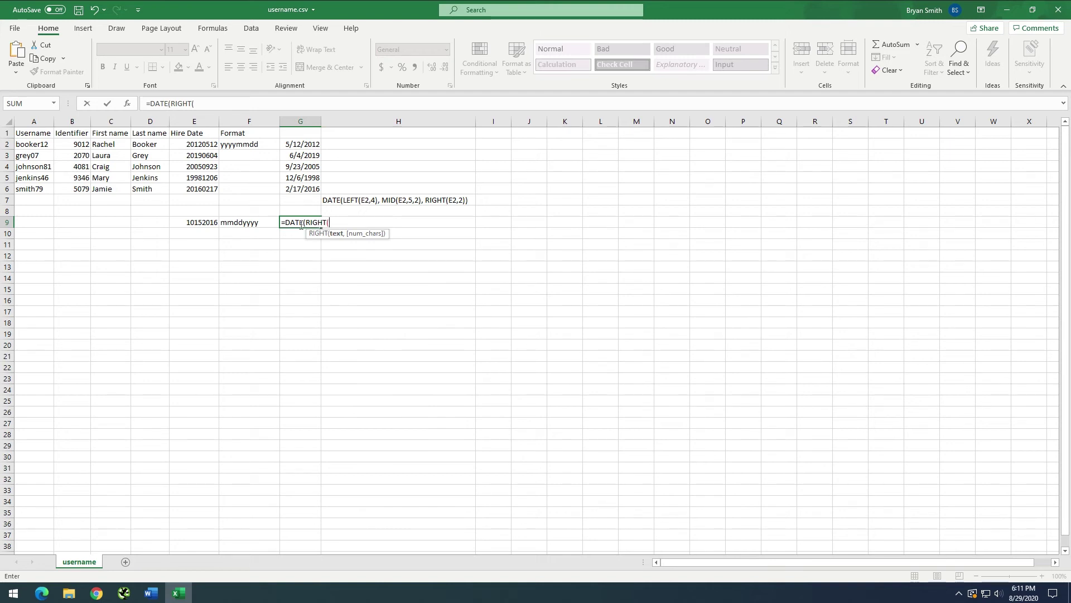
click(209, 223)
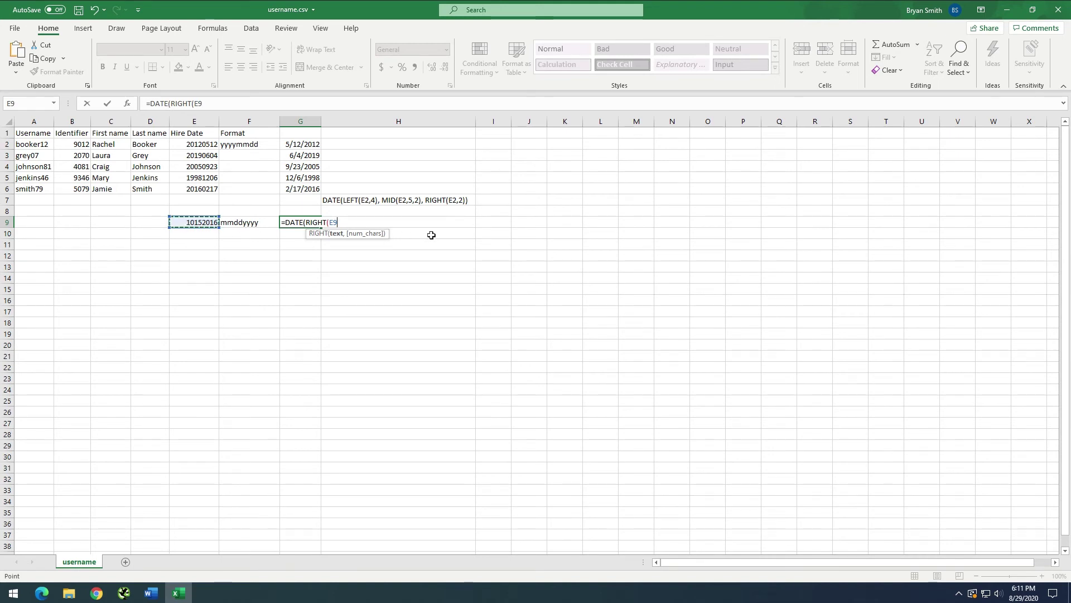
text(,4)
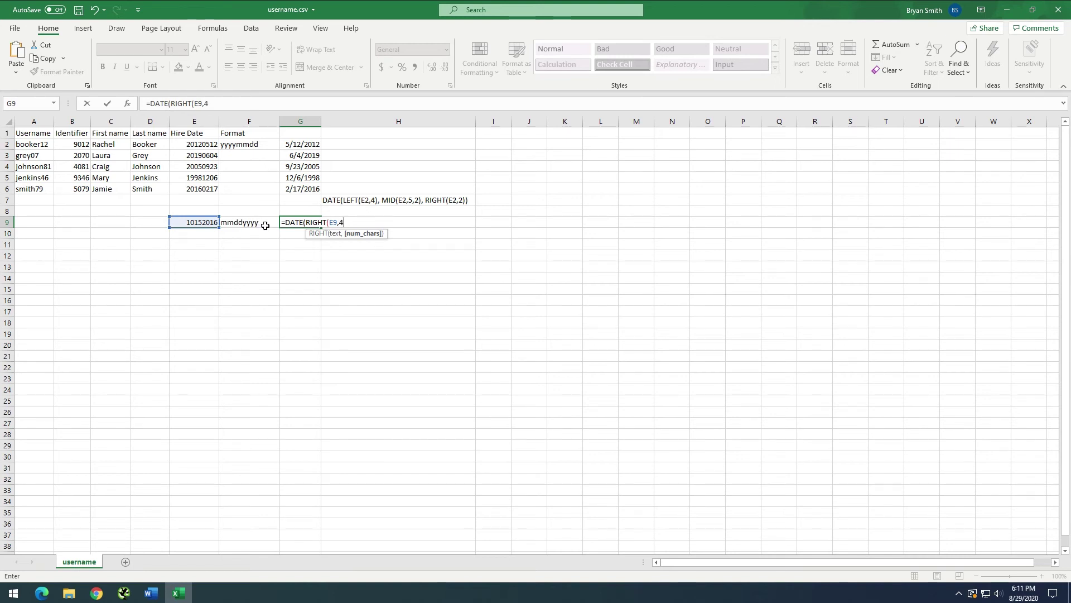
text(),)
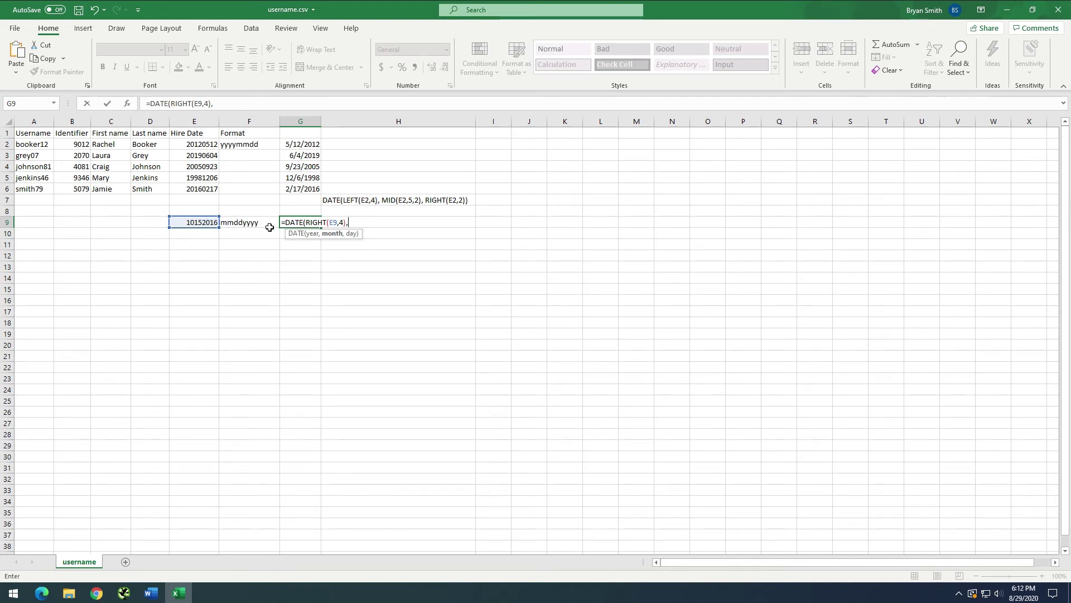
Add LEFT(E9,2) as the month argument of the DATE formula in G9.
text(LEFT()
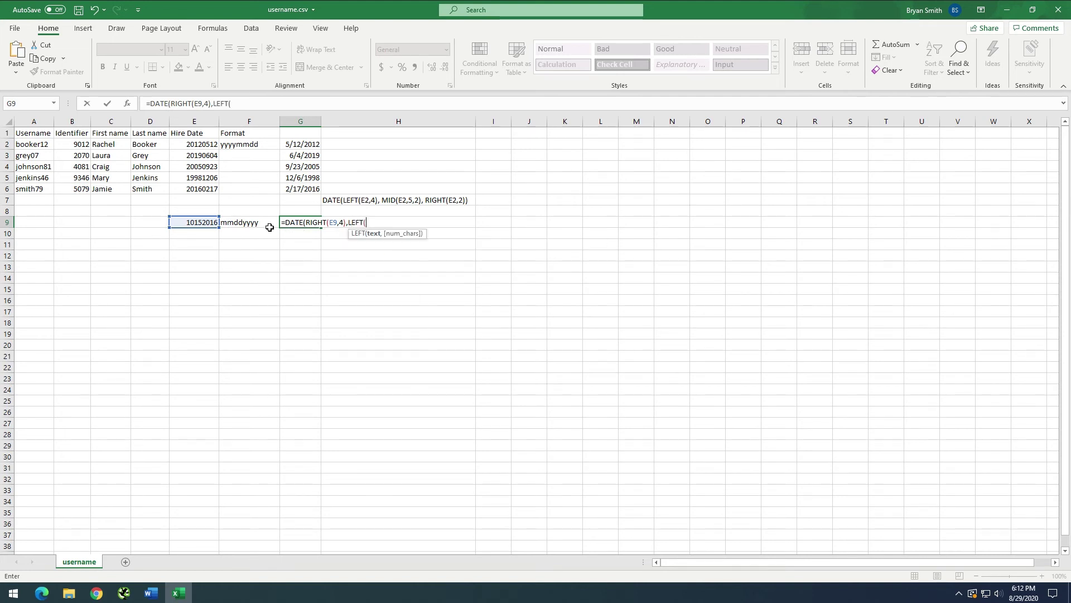
click(209, 223)
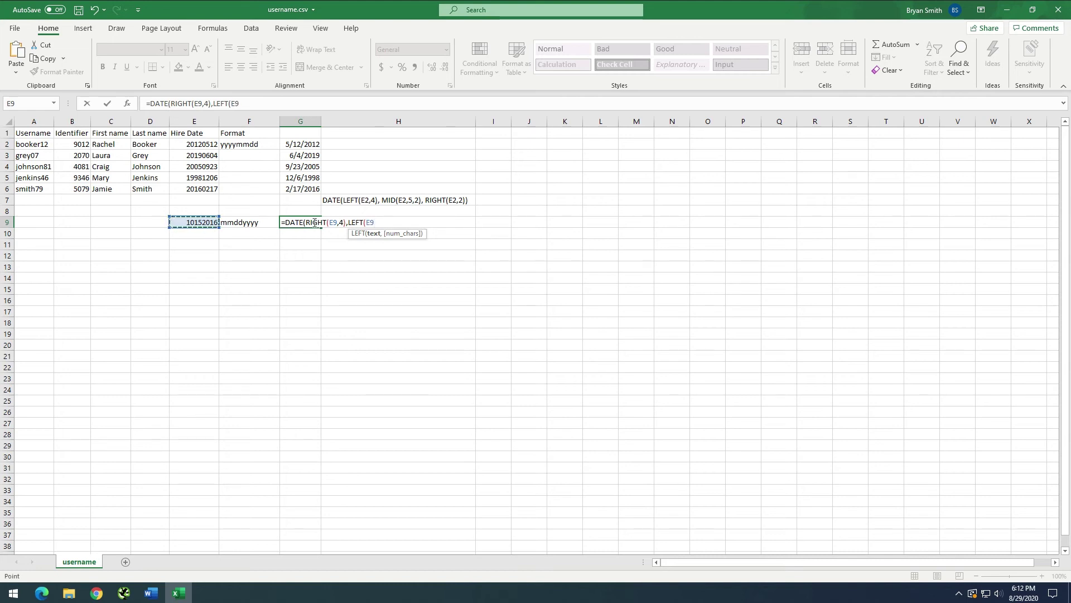
text(,)
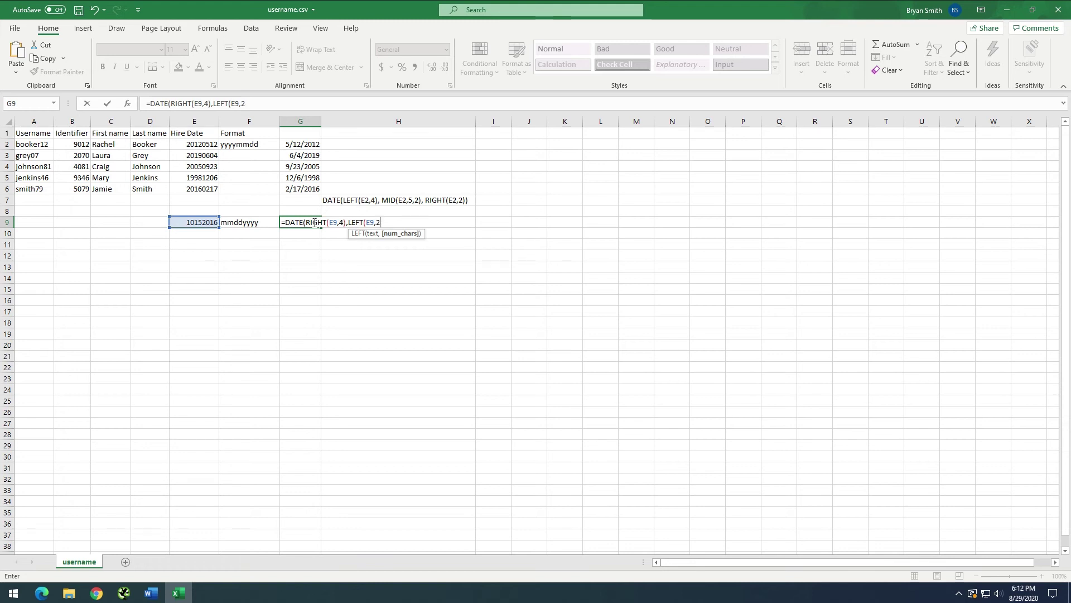
text(2))
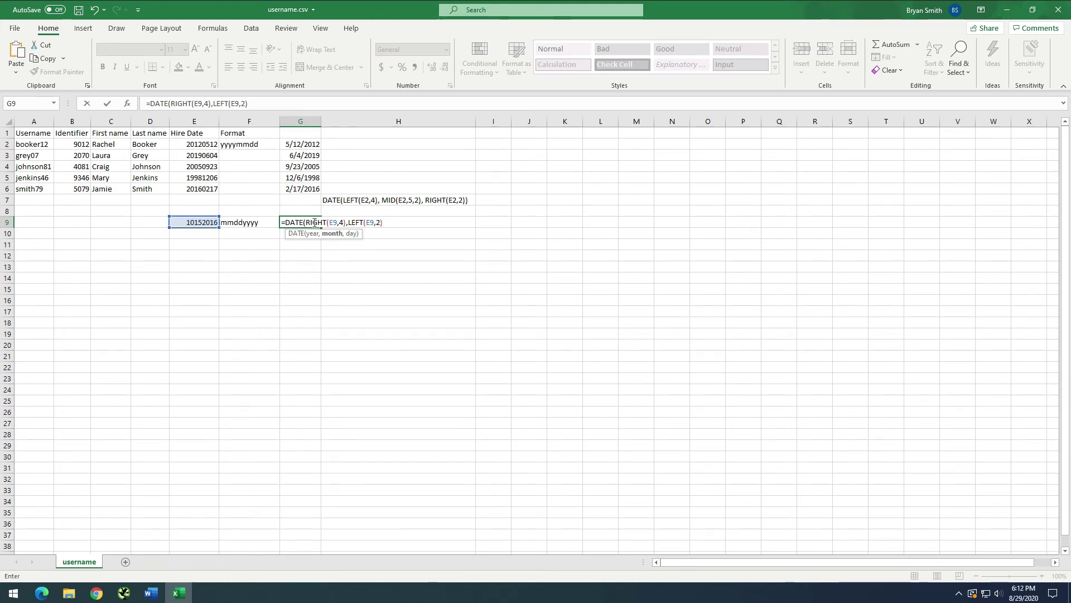
text(,)
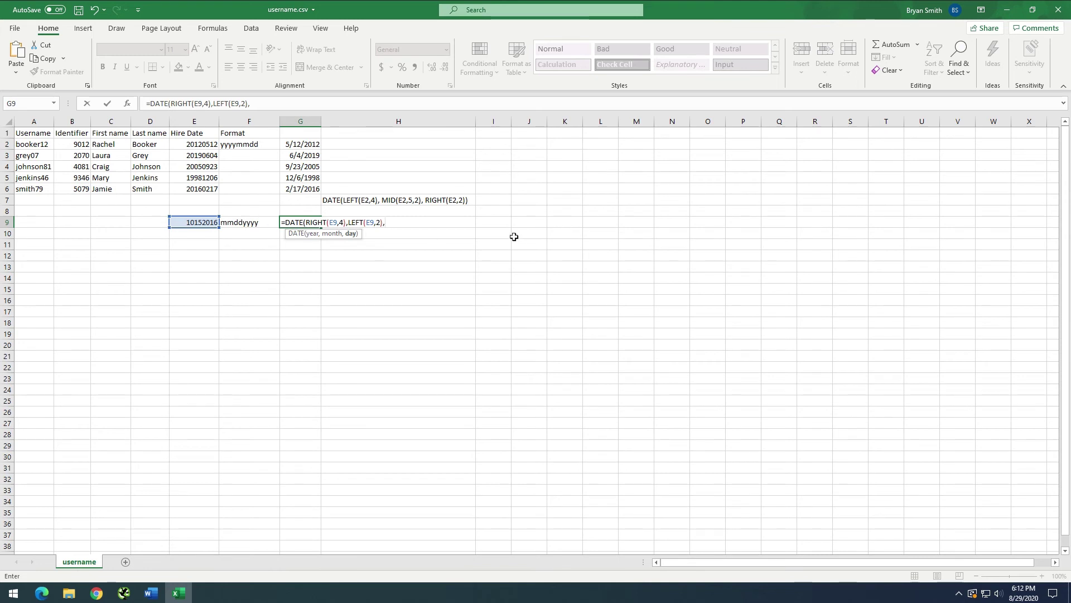
Add MID(E9,3,2) as the day argument and complete the DATE formula in G9.
text(MID)
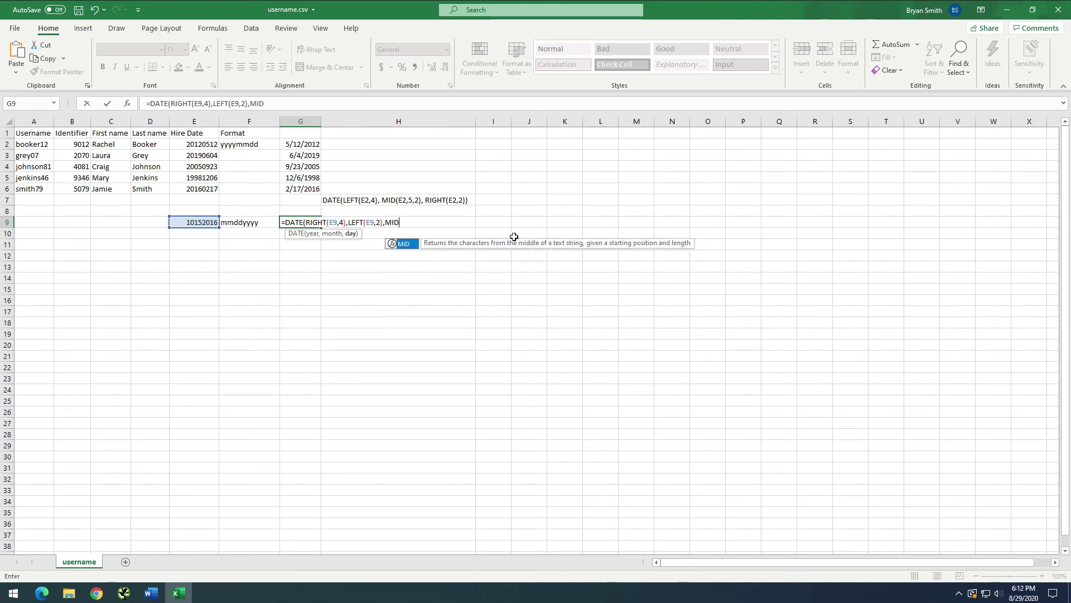
text(()
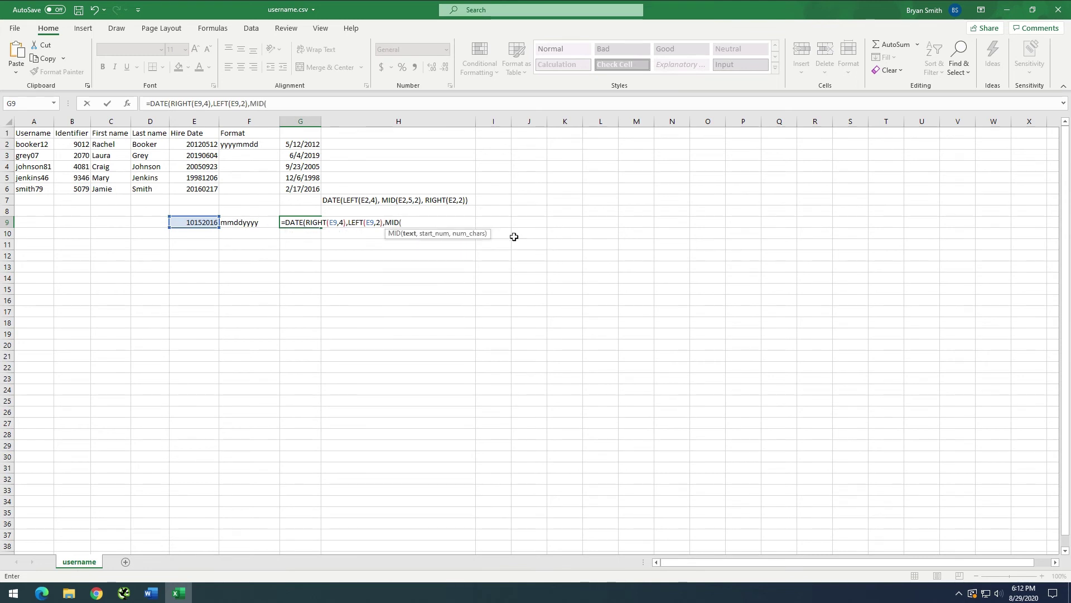
click(205, 222)
text(,3)
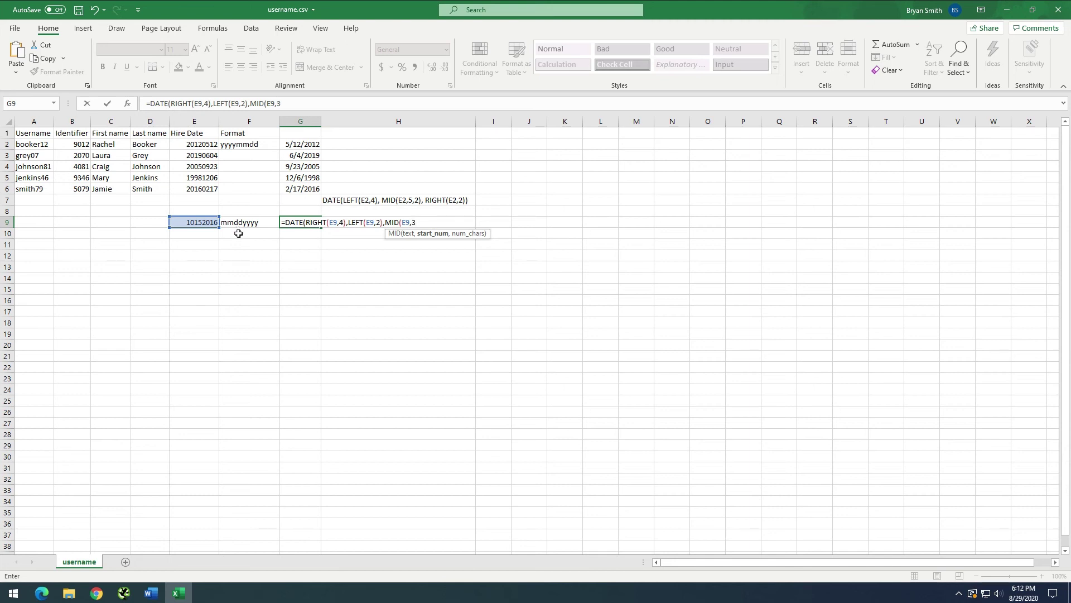
text(,)
text(2)
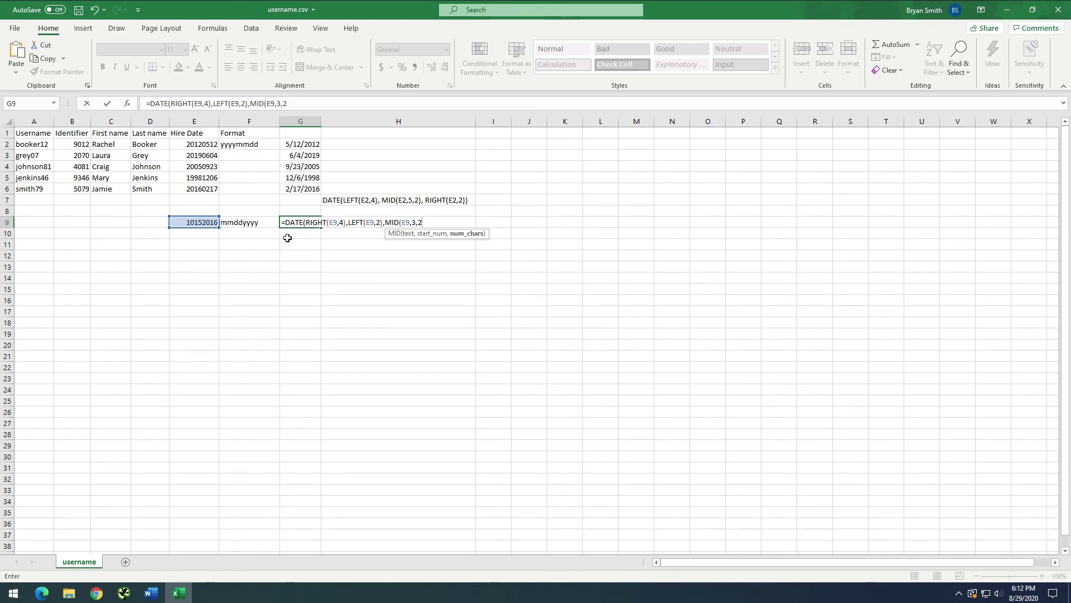
text()))
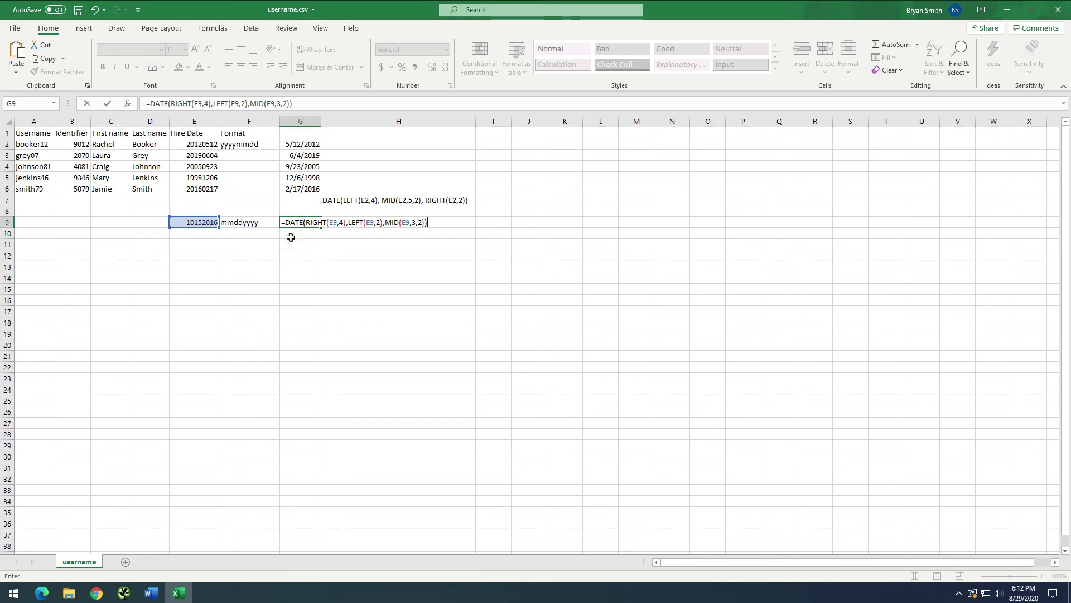
key(Return)
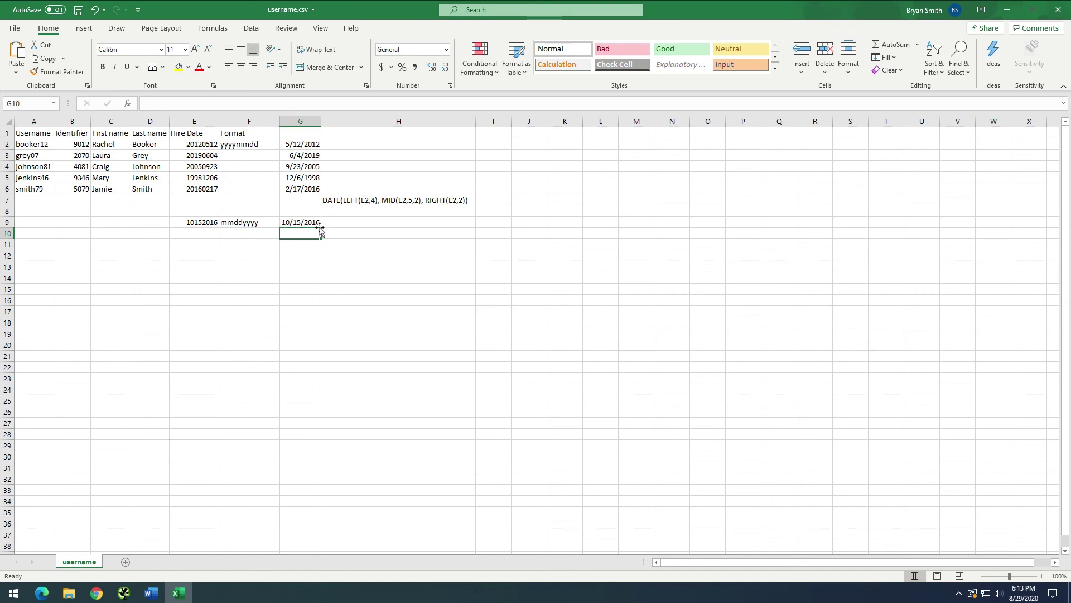
Compare the raw number in E9, its pattern in F9 and the formula in G9 with the formula text in H7 and the Hire Date column.
click(206, 223)
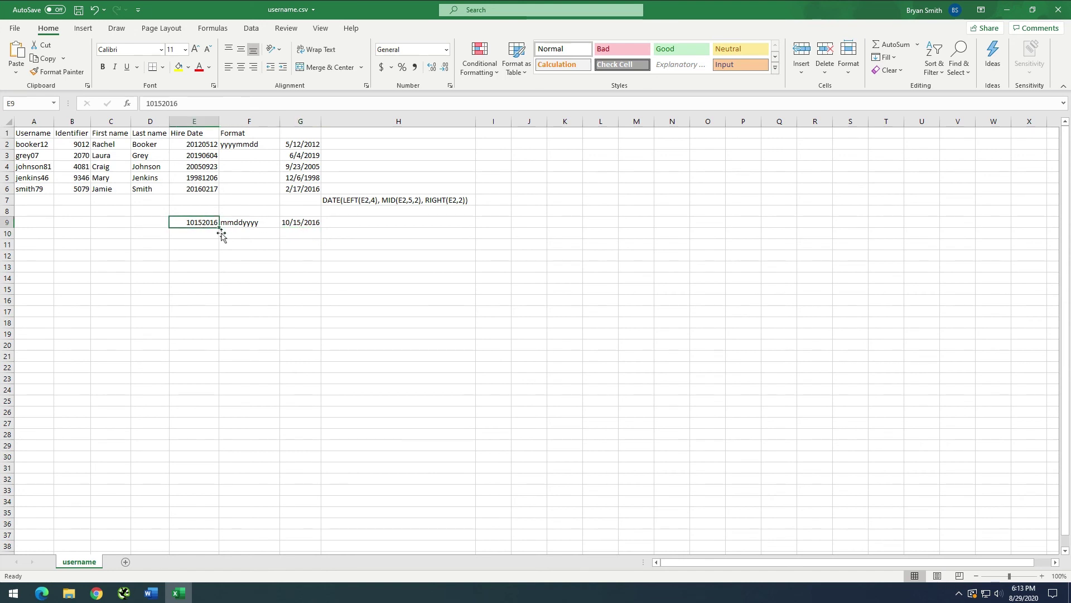
click(250, 223)
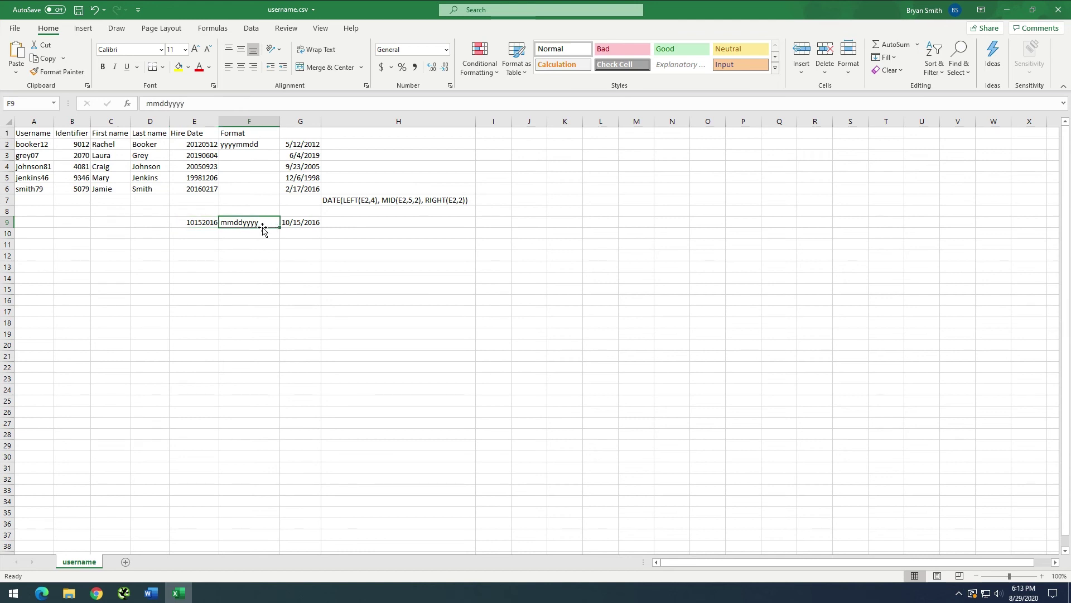
click(293, 222)
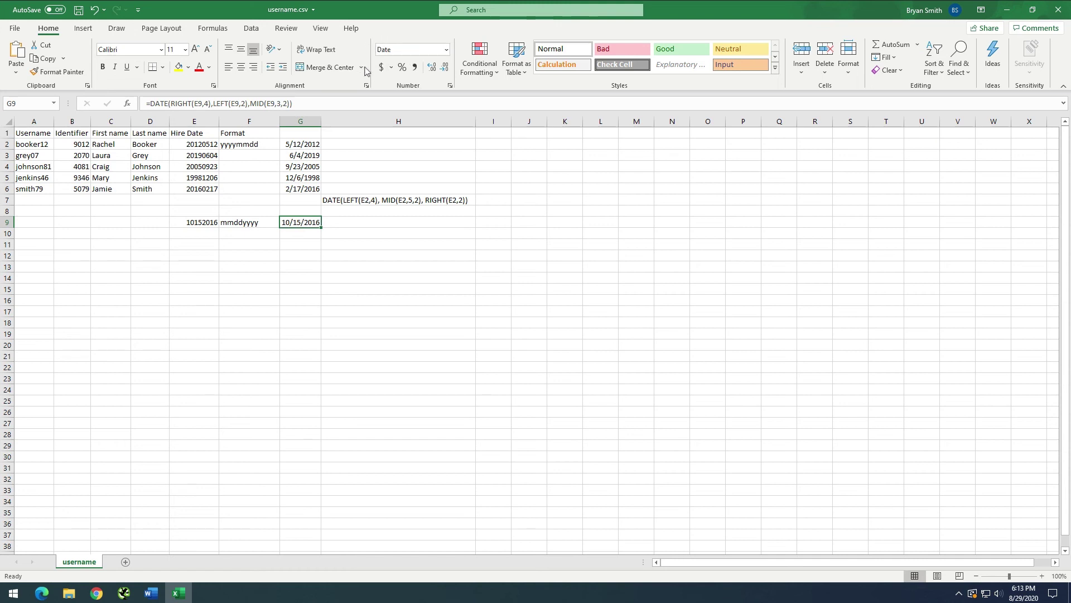
click(261, 238)
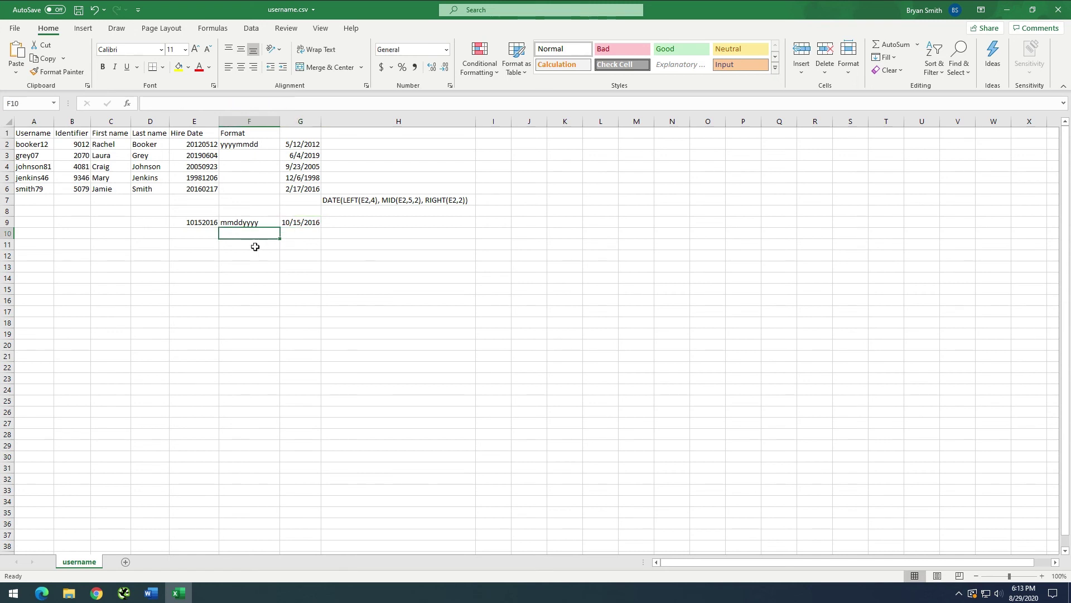
click(256, 246)
click(300, 223)
click(355, 202)
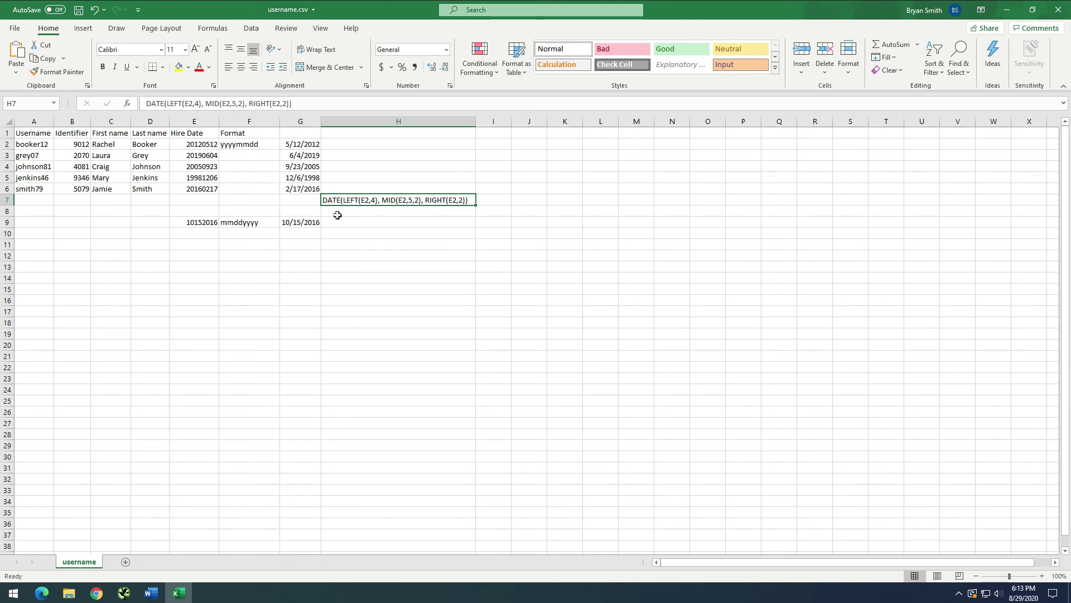
click(209, 223)
click(187, 122)
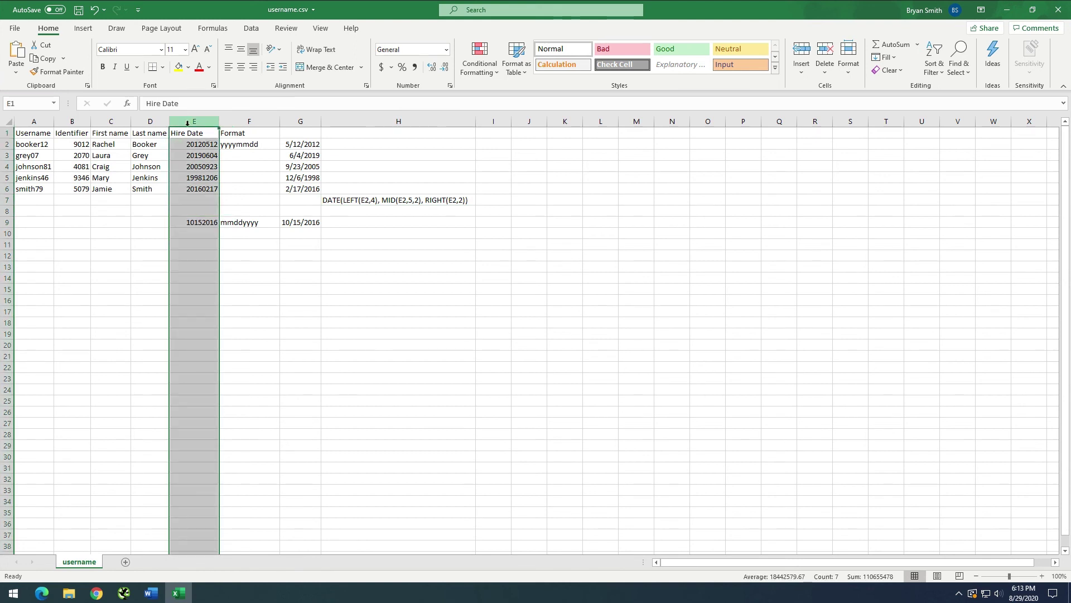
Enter the date pattern ddmmyyyy in F11 as a third format example.
click(189, 248)
click(249, 244)
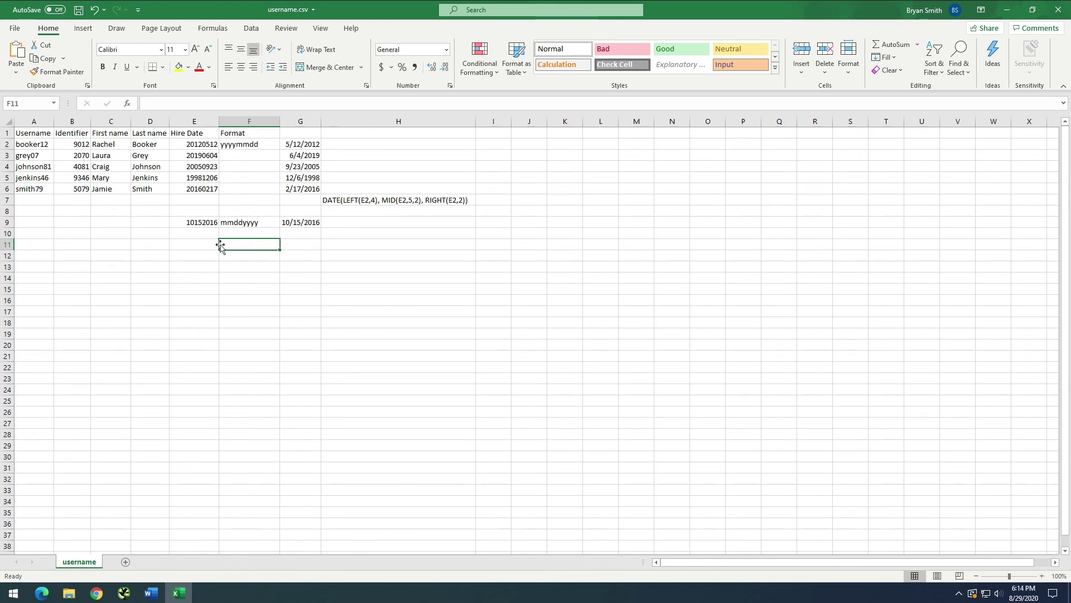
text(ddmmyyyy)
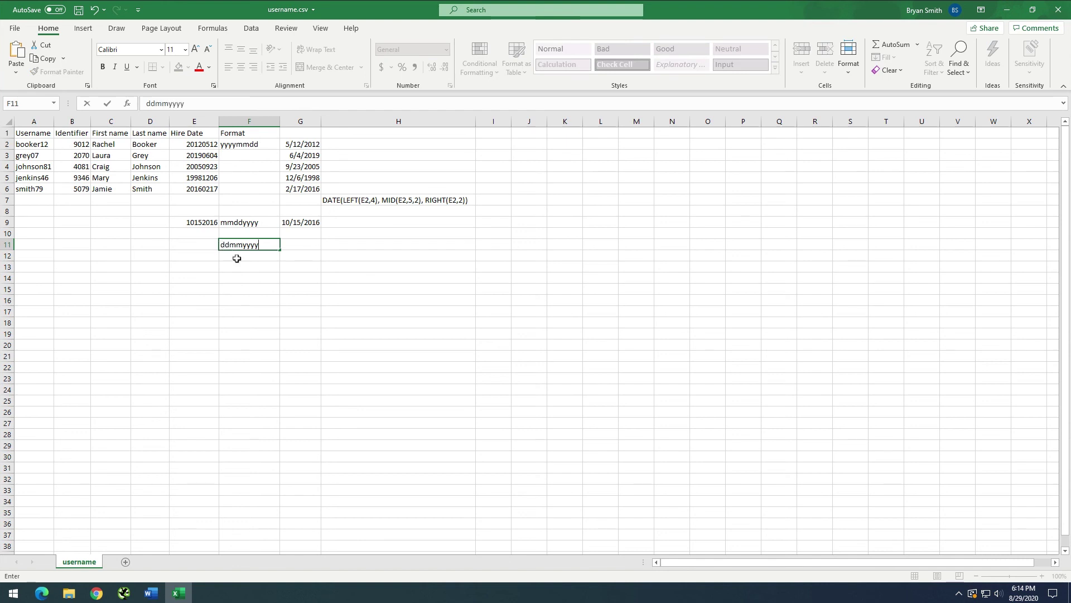
key(Return)
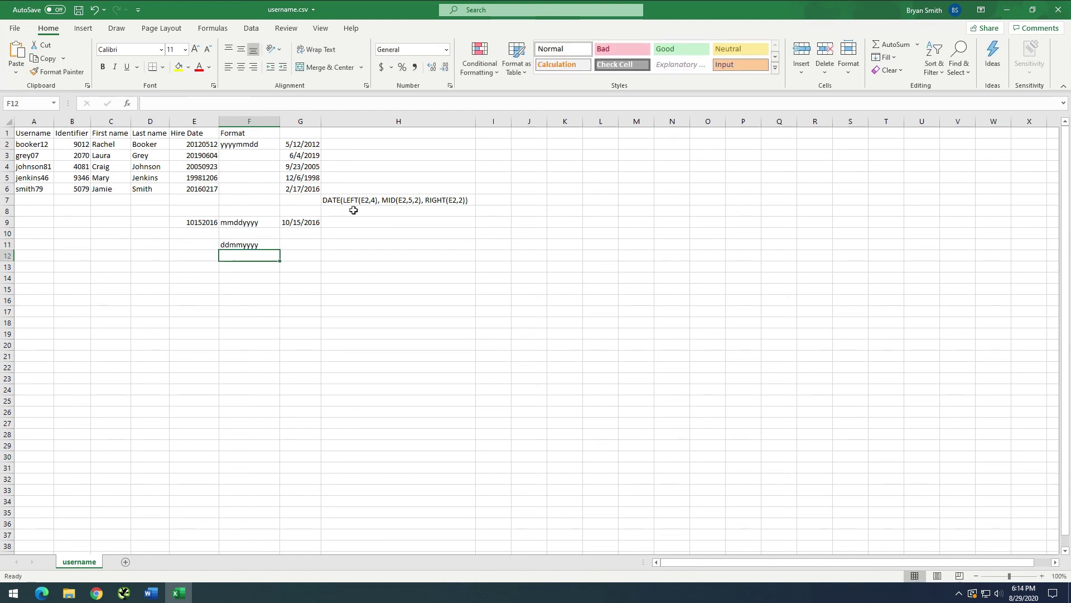
Review the formula text in H7 against the pattern in F11, and compare the raw hire date in E6 with its conversion in G6.
click(346, 201)
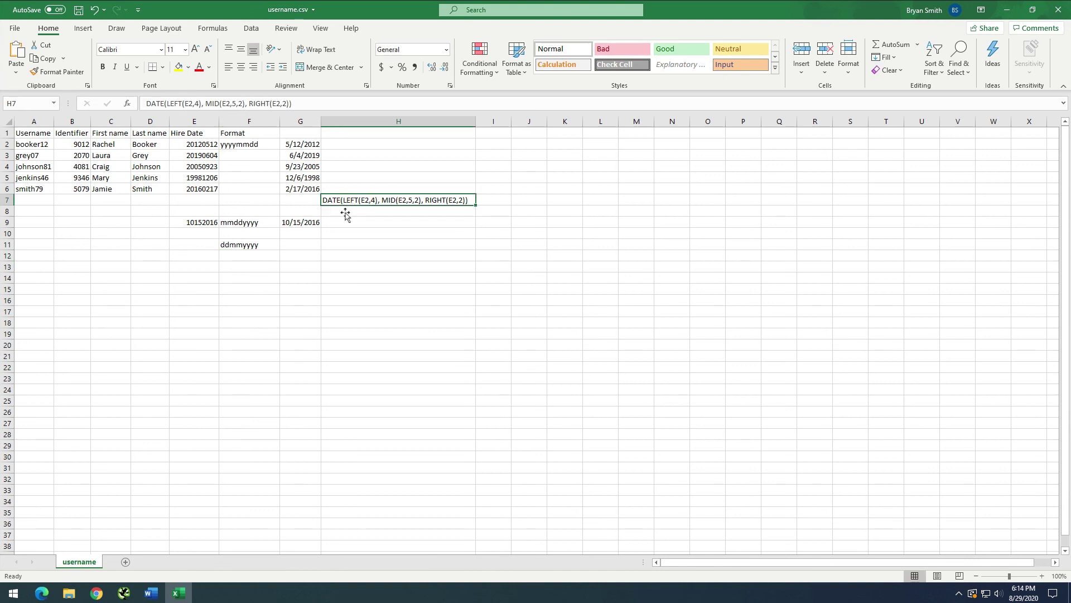
click(227, 246)
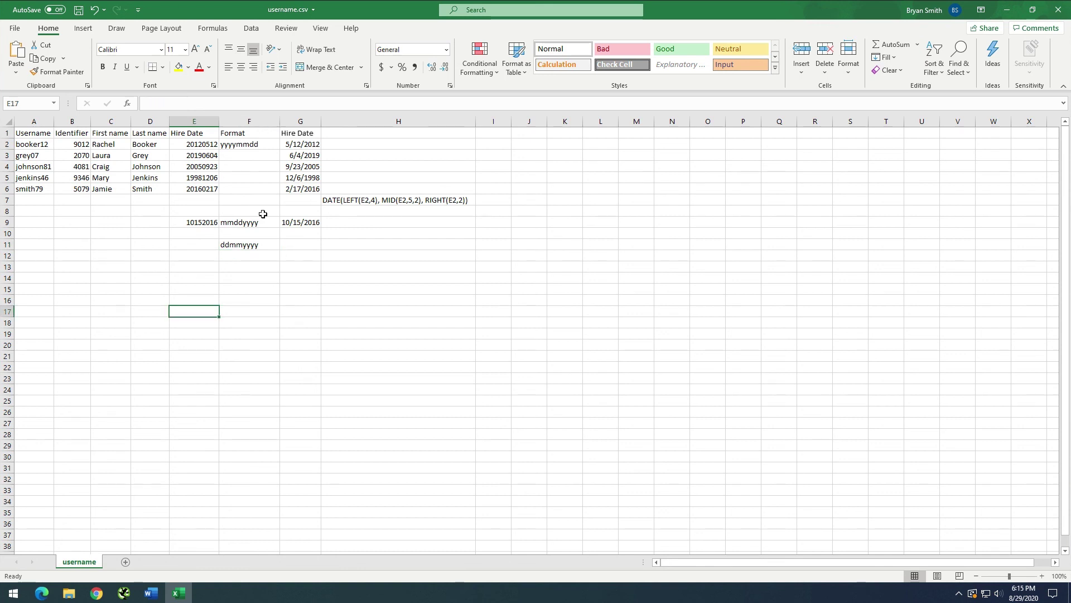
click(215, 191)
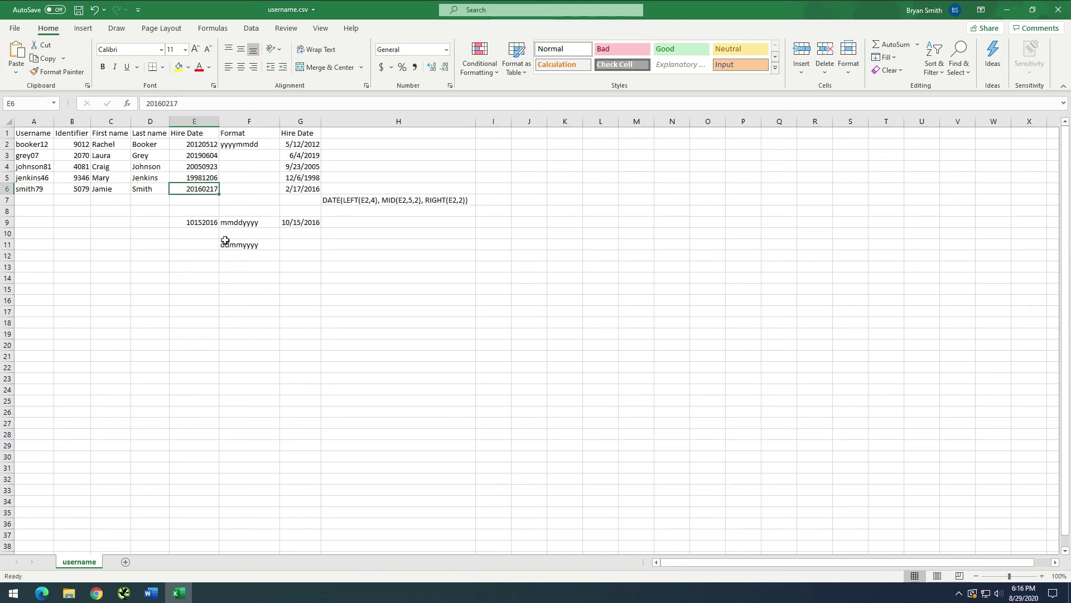
click(317, 190)
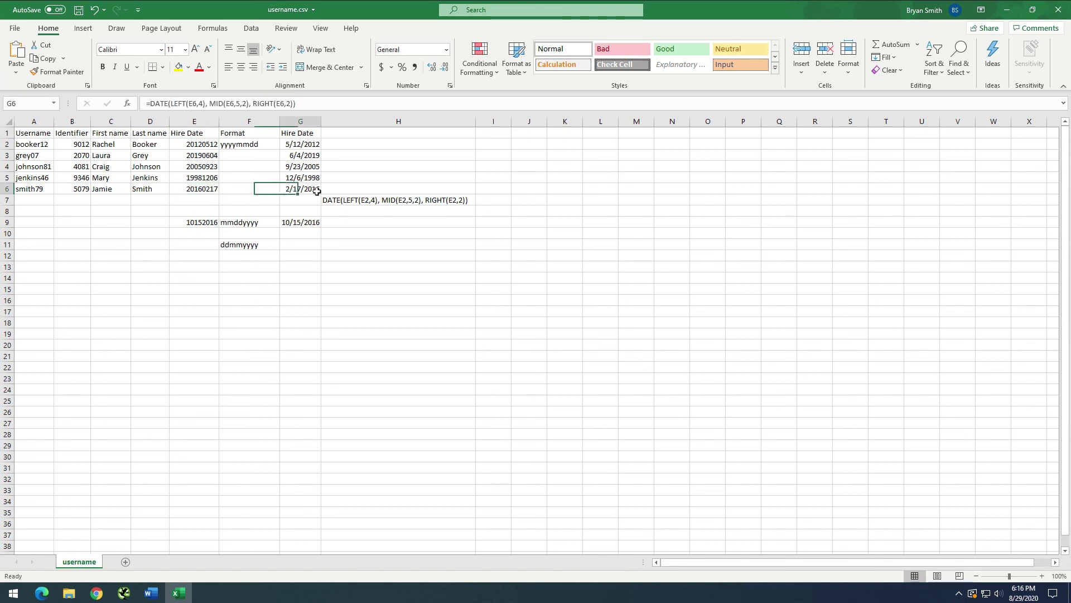
drag(336, 251, 337, 250)
click(333, 253)
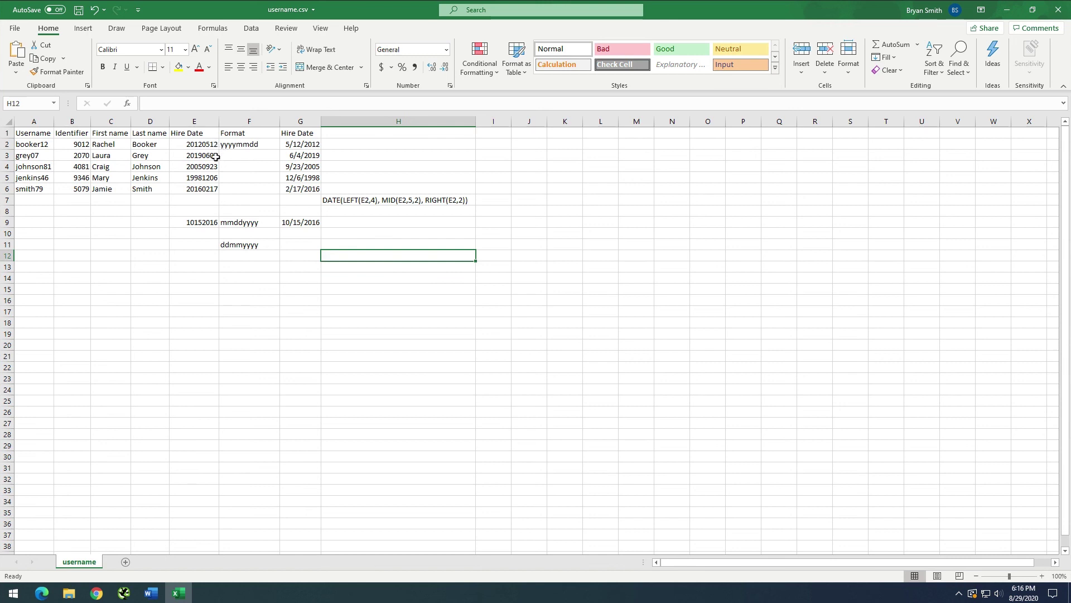
Hide the raw Hire Date and Format columns, E and F, keeping the converted dates in column G.
click(300, 122)
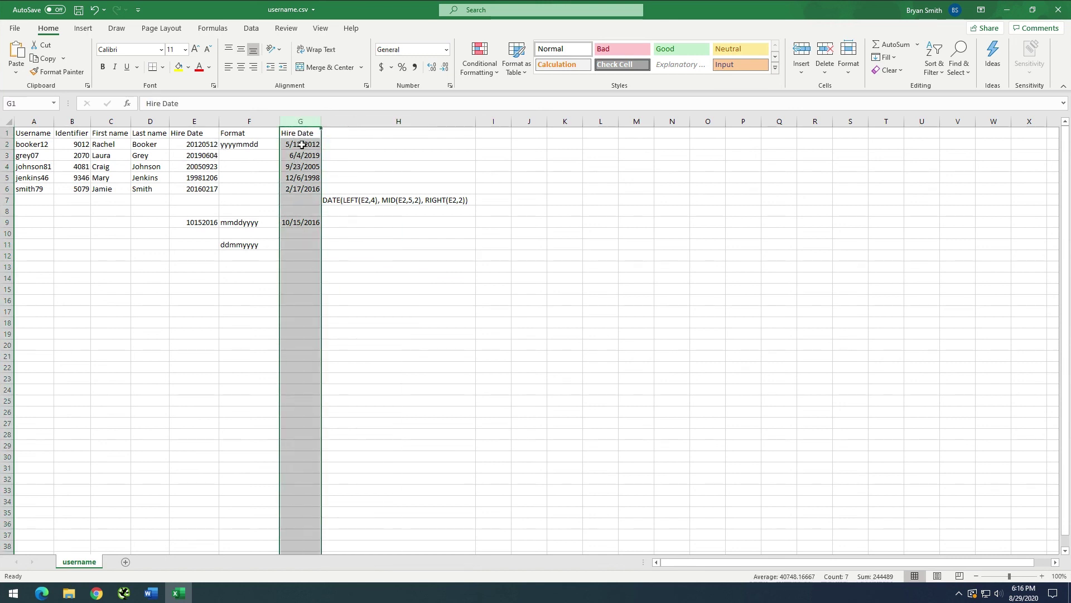
drag(194, 122, 239, 123)
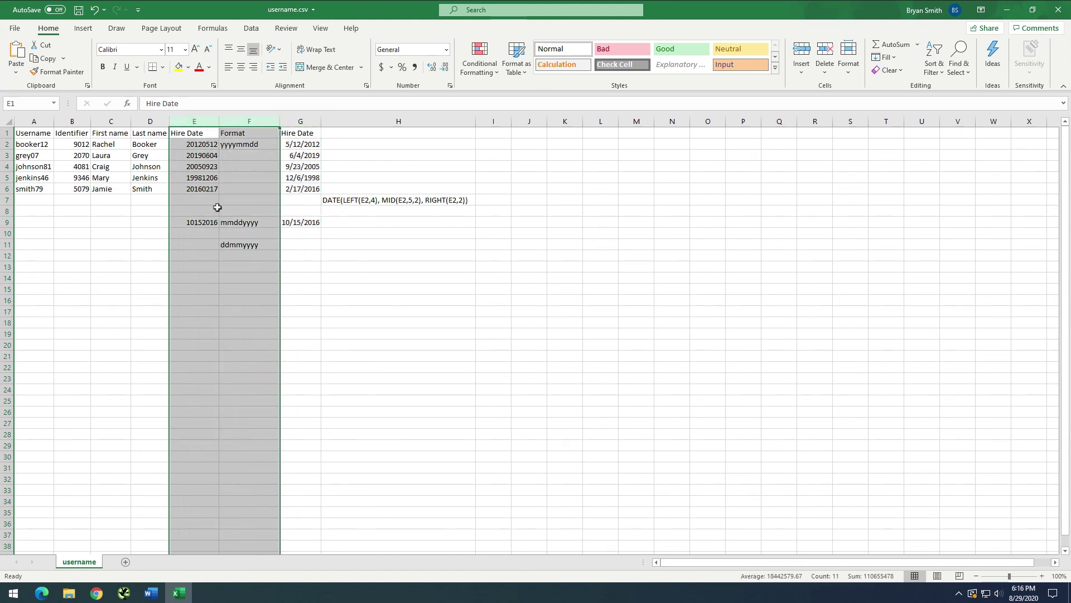
right_click(232, 120)
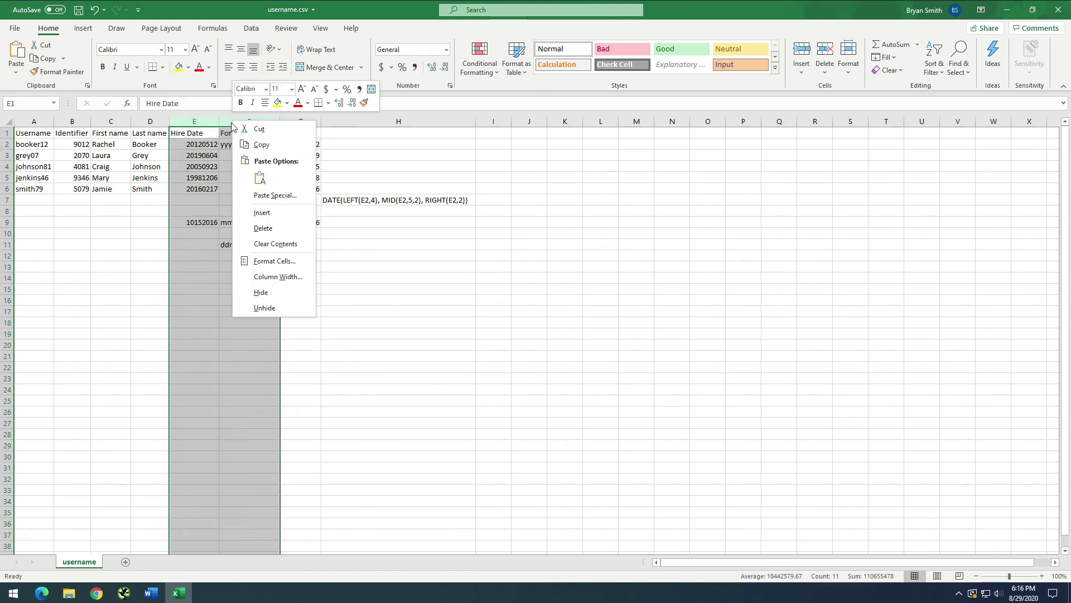
click(261, 294)
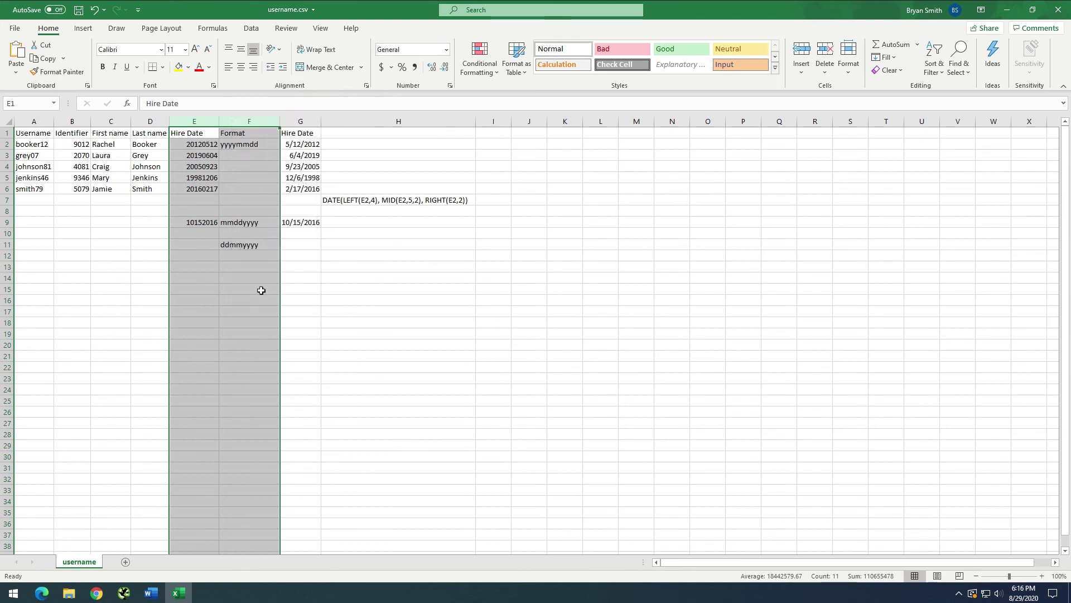
Review the converted hire dates in G2:G6 and the DATE formula behind them.
click(201, 123)
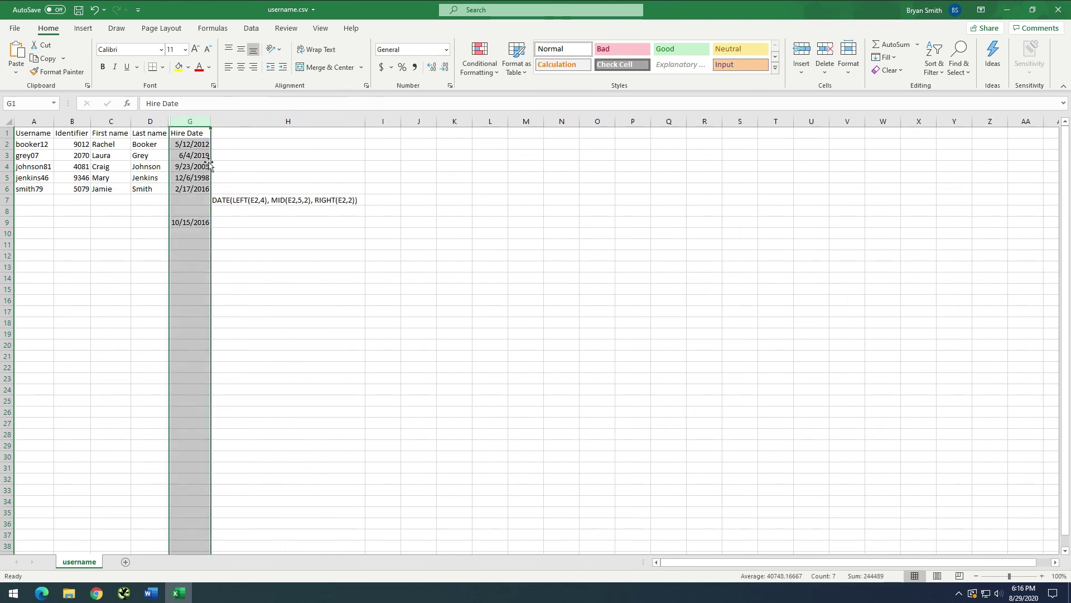
drag(203, 146, 202, 189)
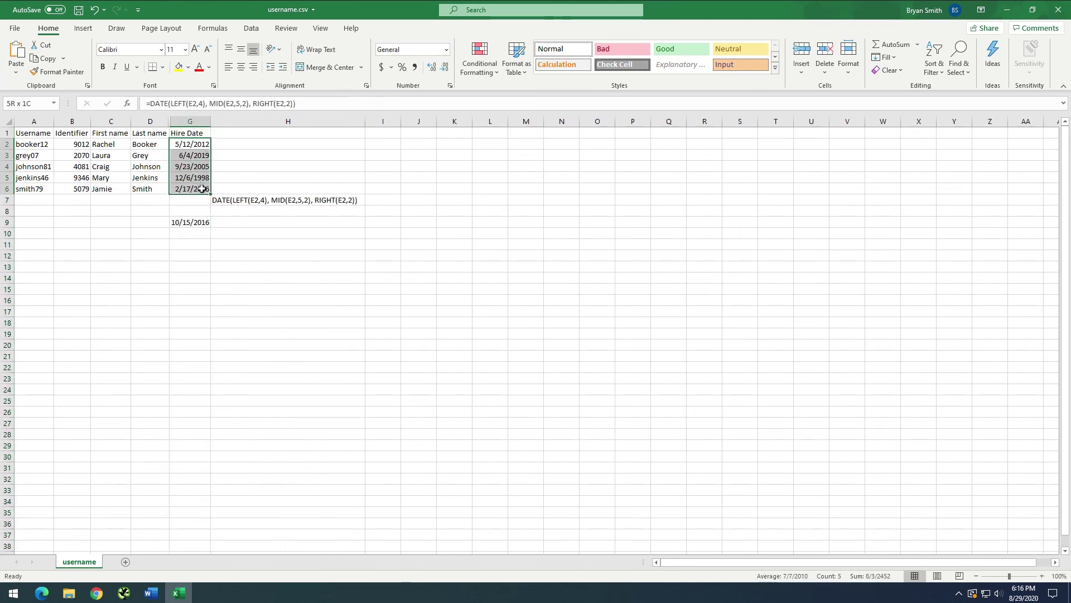
click(204, 200)
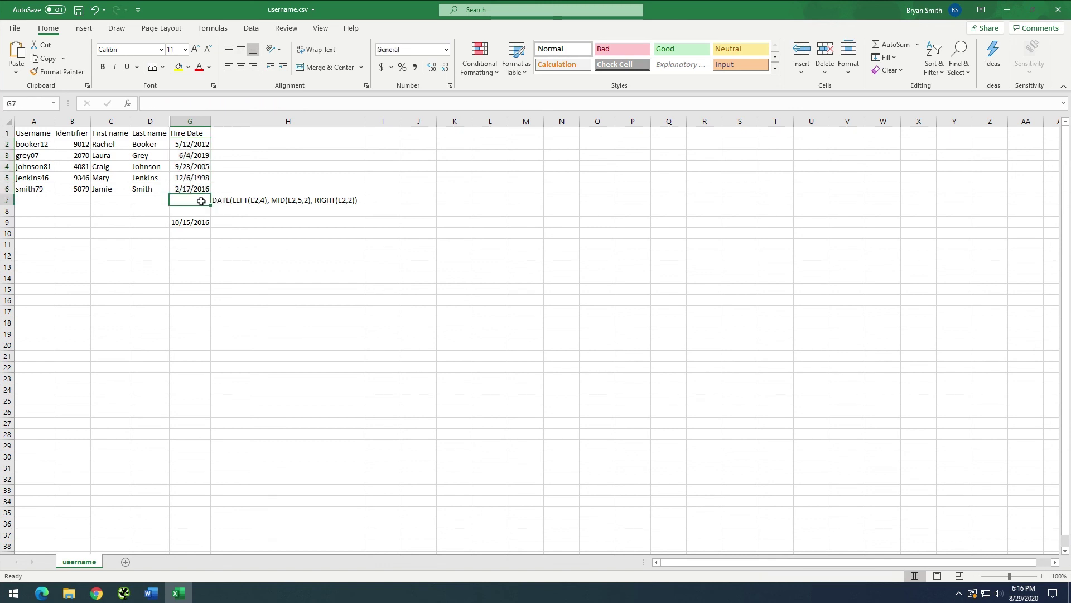
click(183, 122)
drag(196, 147, 192, 189)
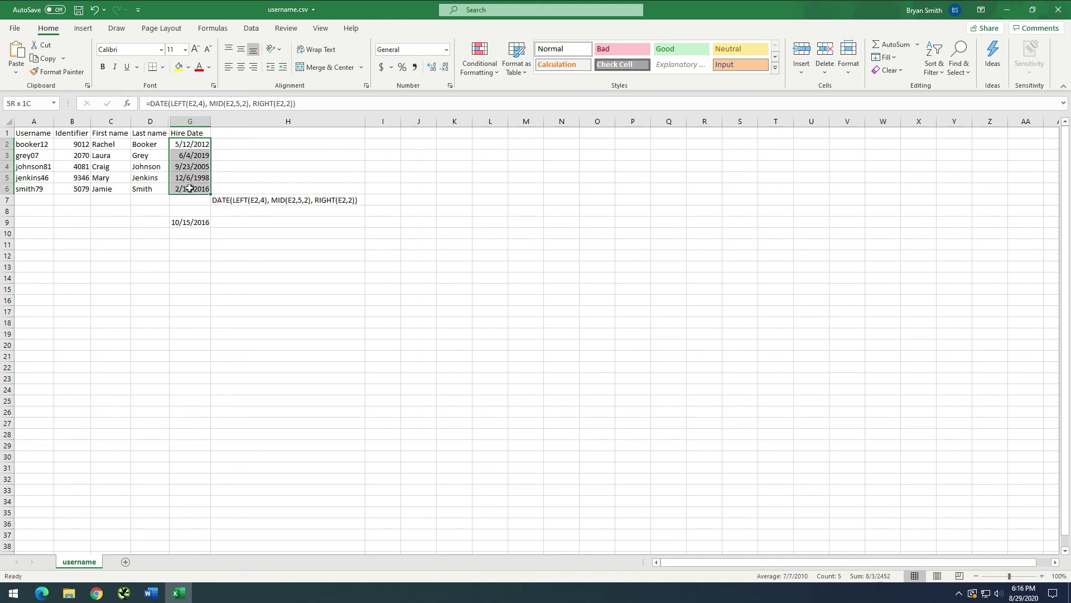
click(206, 200)
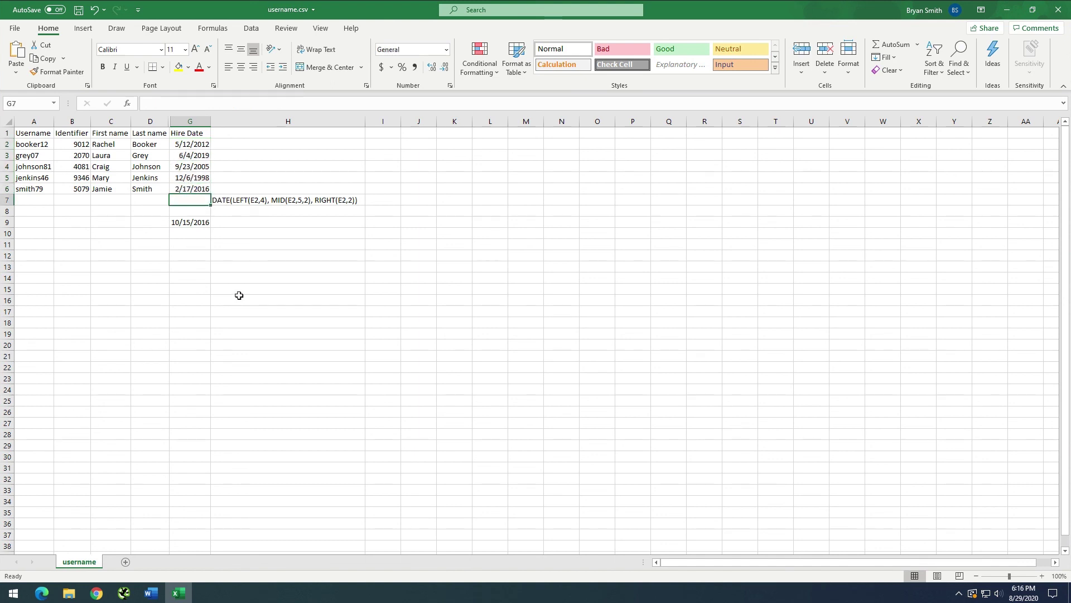